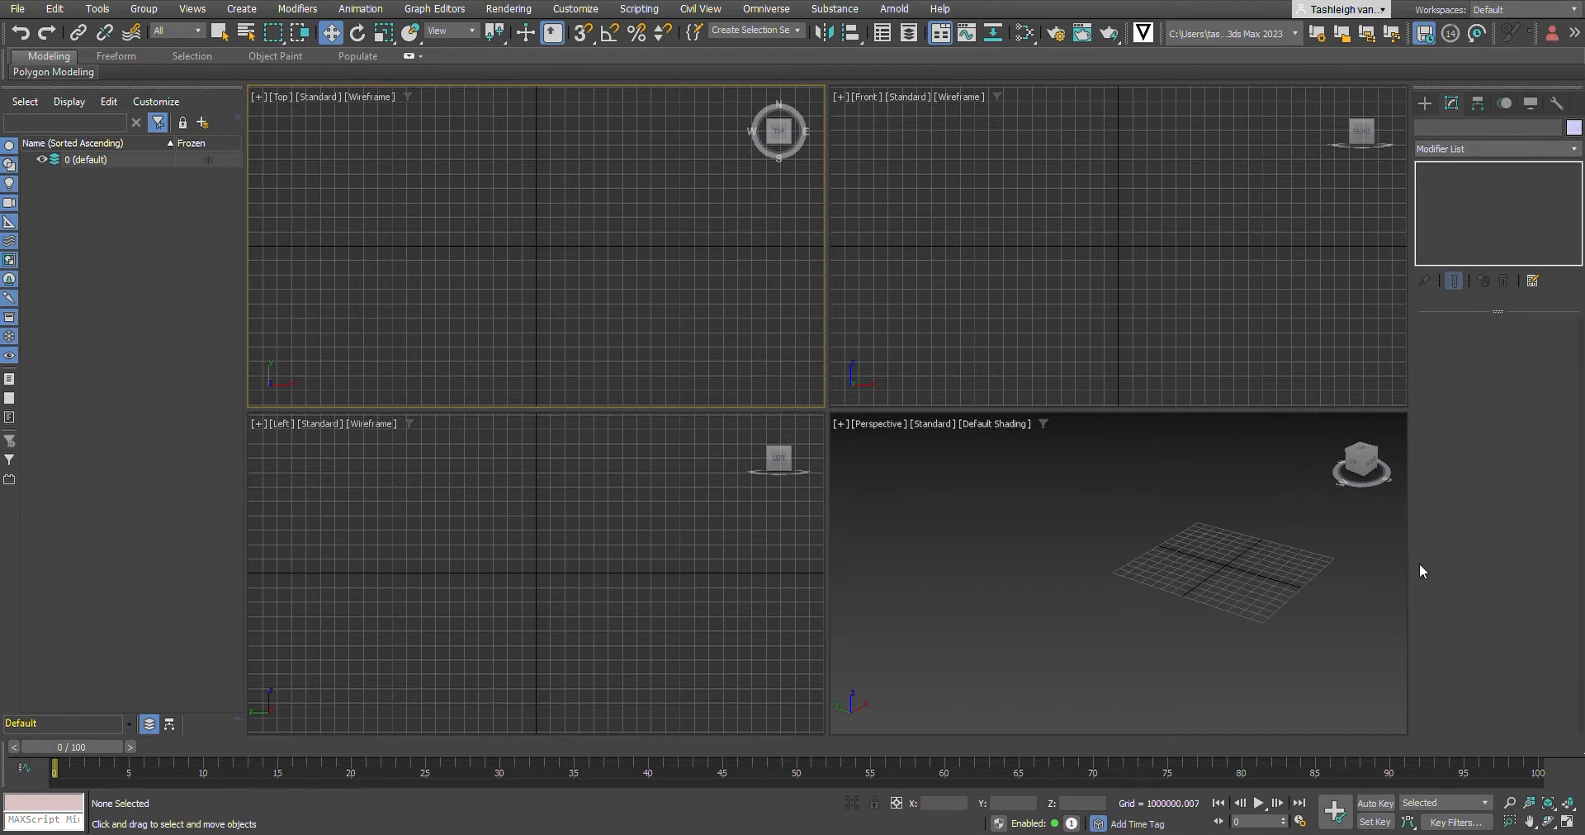
Step: Maximize the Perspective viewport so it fills the whole view area
{"action": "left_click", "coordinate": [1071, 526]}
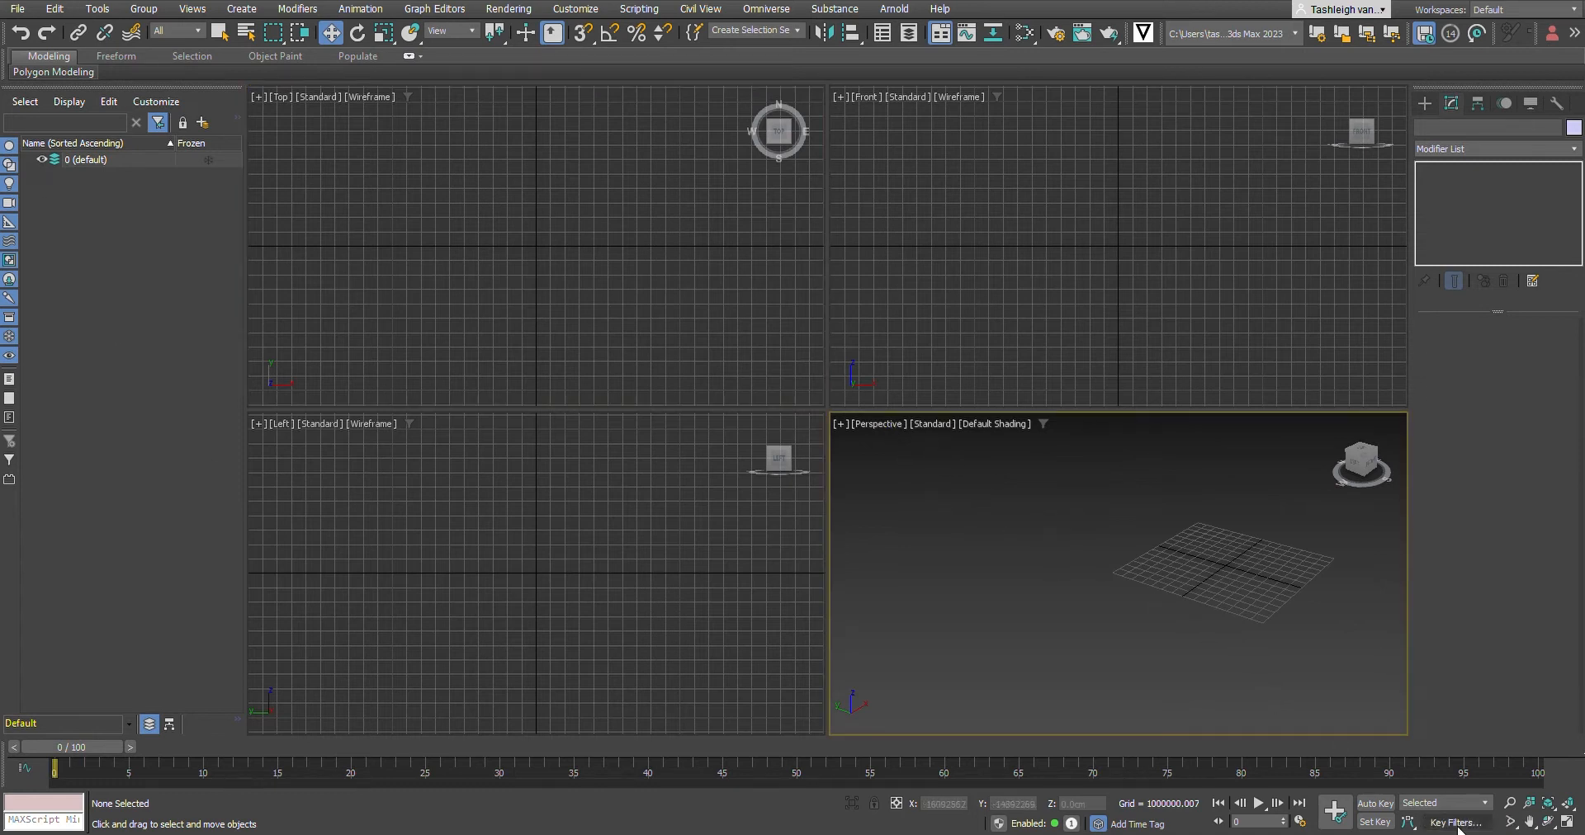
{"action": "left_click", "coordinate": [1567, 823]}
{"action": "scroll", "coordinate": [1226, 338], "scroll_direction": "up", "scroll_amount": 3}
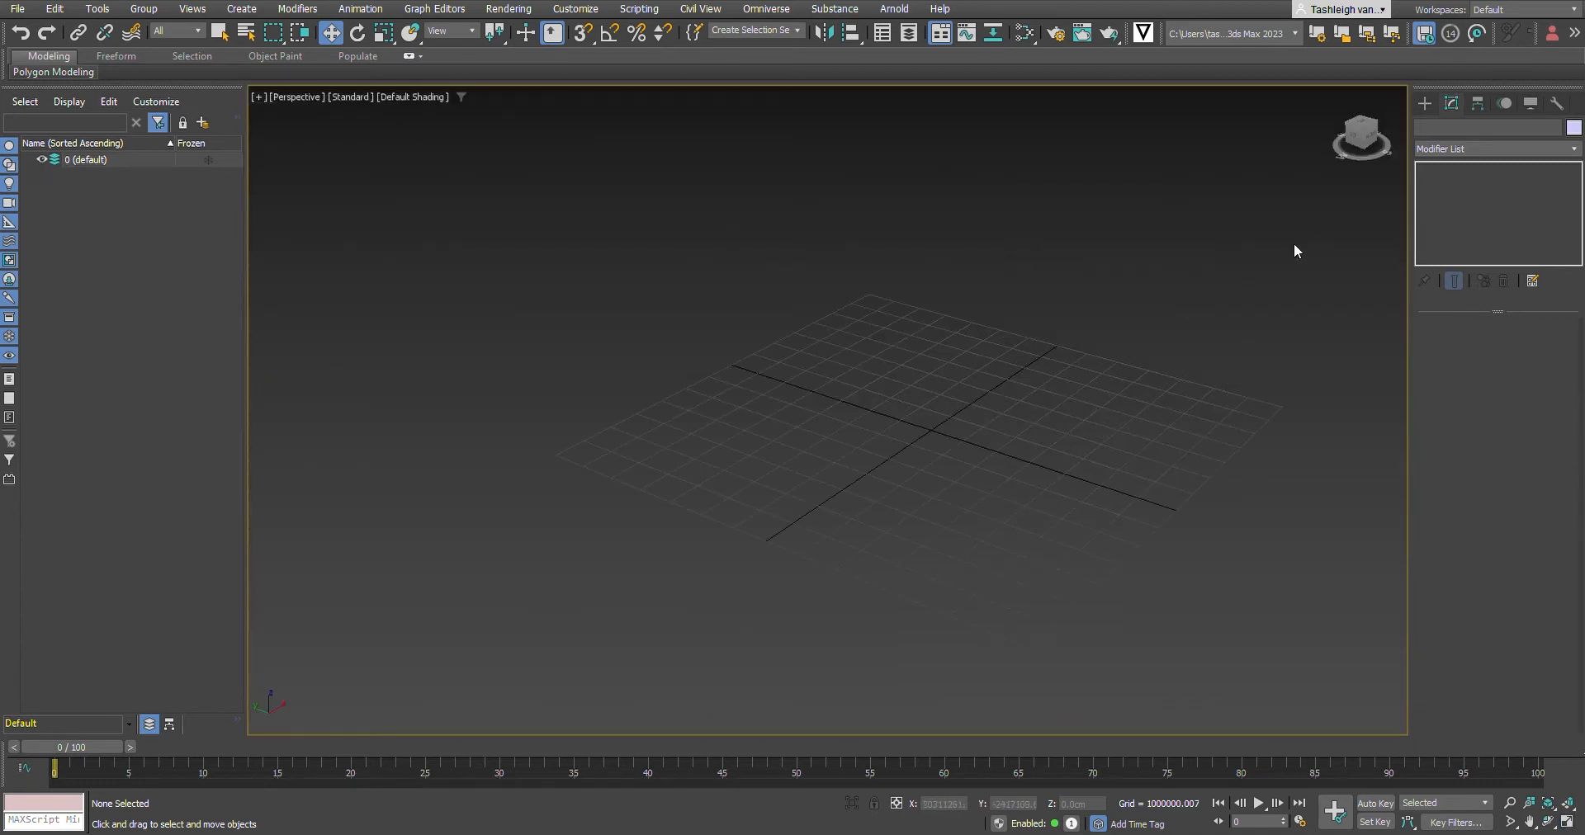
Step: Create a standard primitive Plane covering most of the grid, about 10784645 cm long and 11207714 cm wide
{"action": "left_click", "coordinate": [1424, 110]}
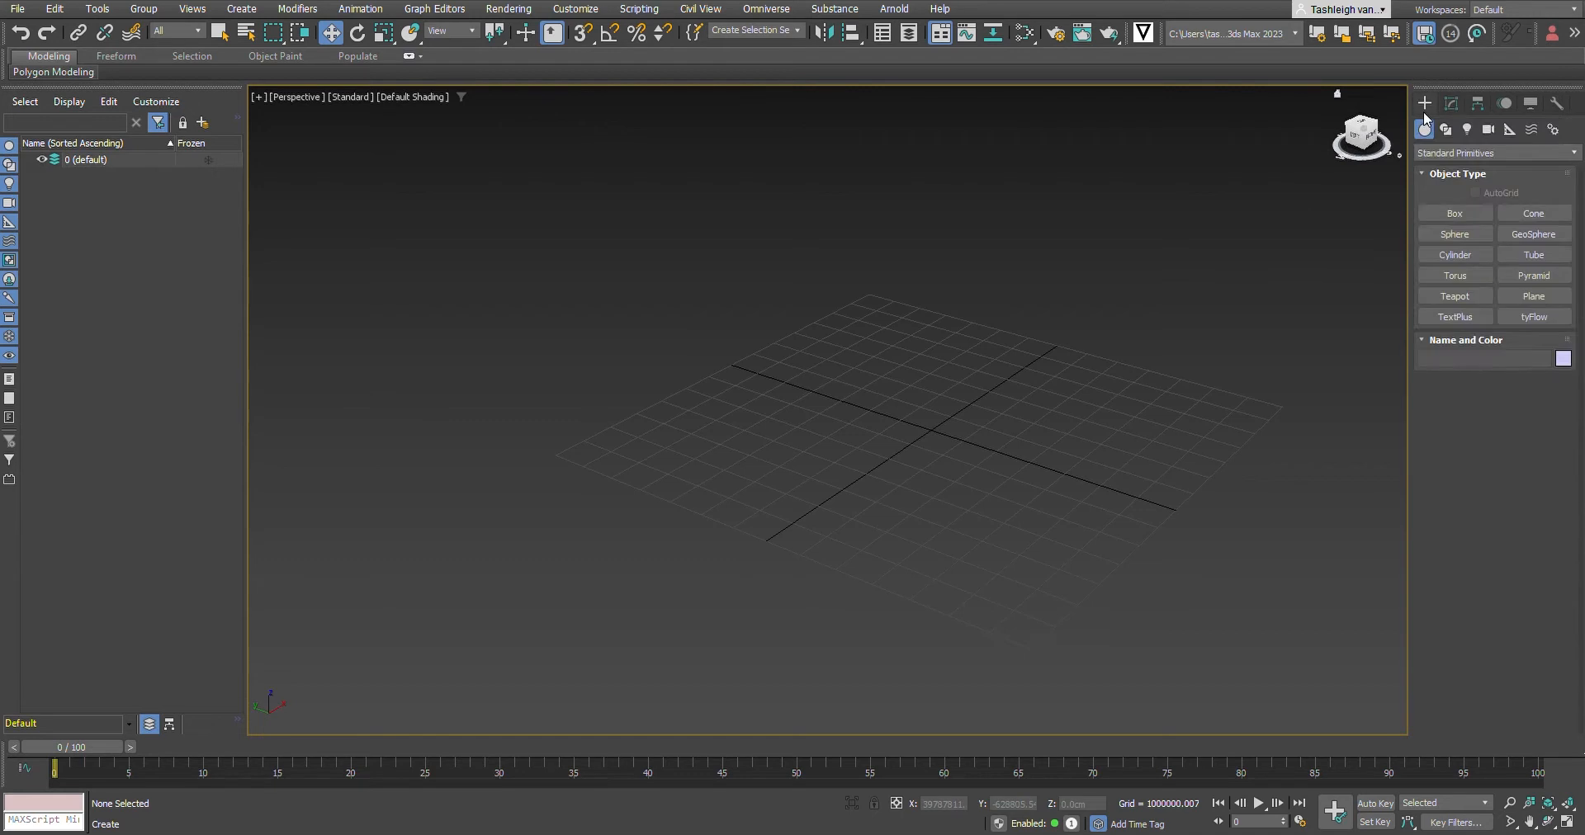
{"action": "scroll", "coordinate": [686, 355], "scroll_direction": "down", "scroll_amount": 3}
{"action": "scroll", "coordinate": [915, 369], "scroll_direction": "up", "scroll_amount": 3}
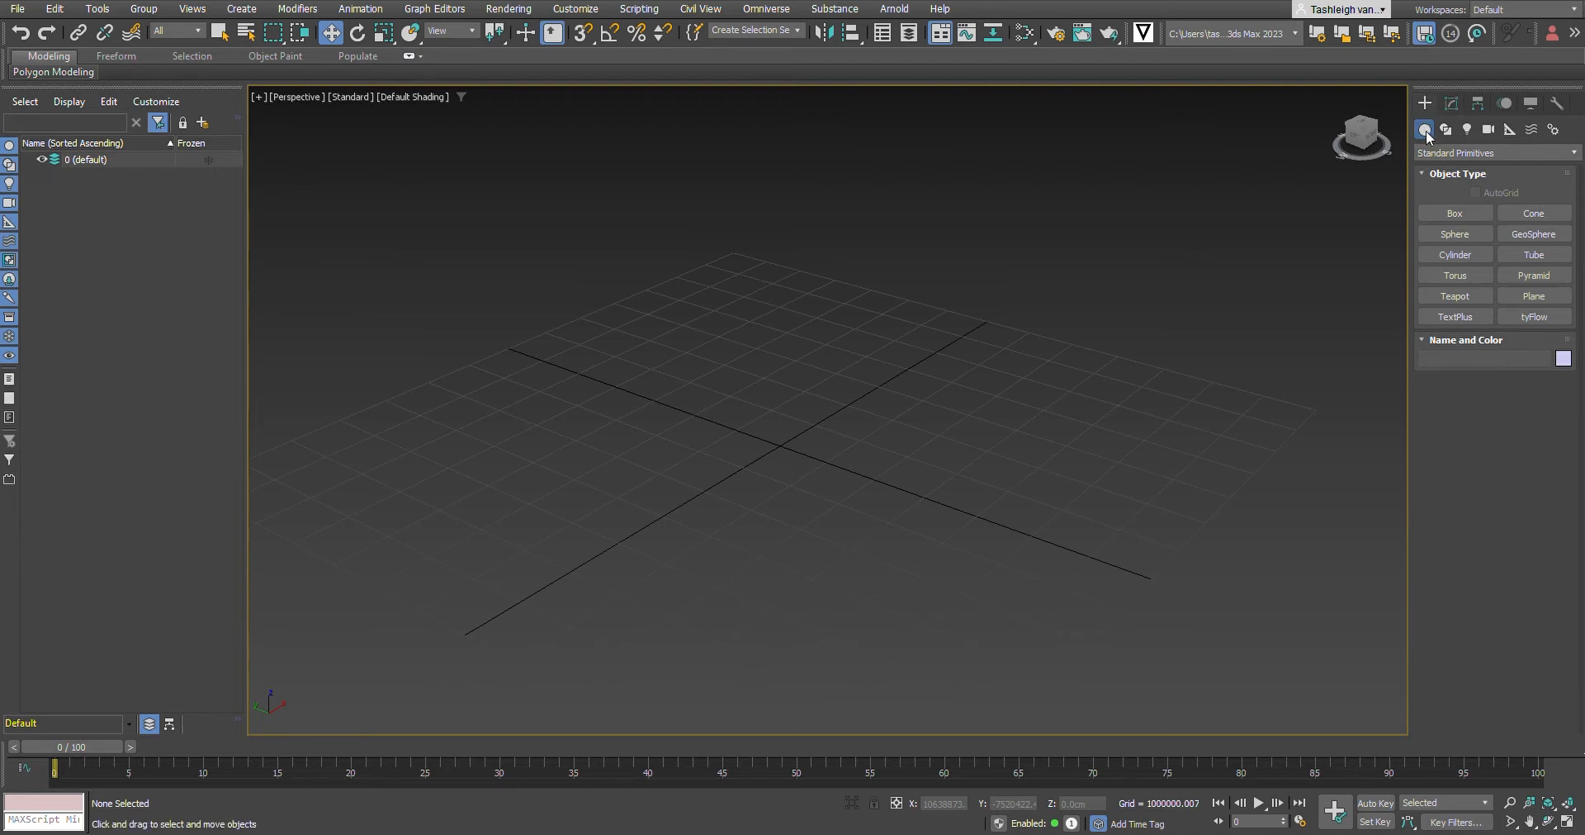
{"action": "left_click", "coordinate": [1533, 296]}
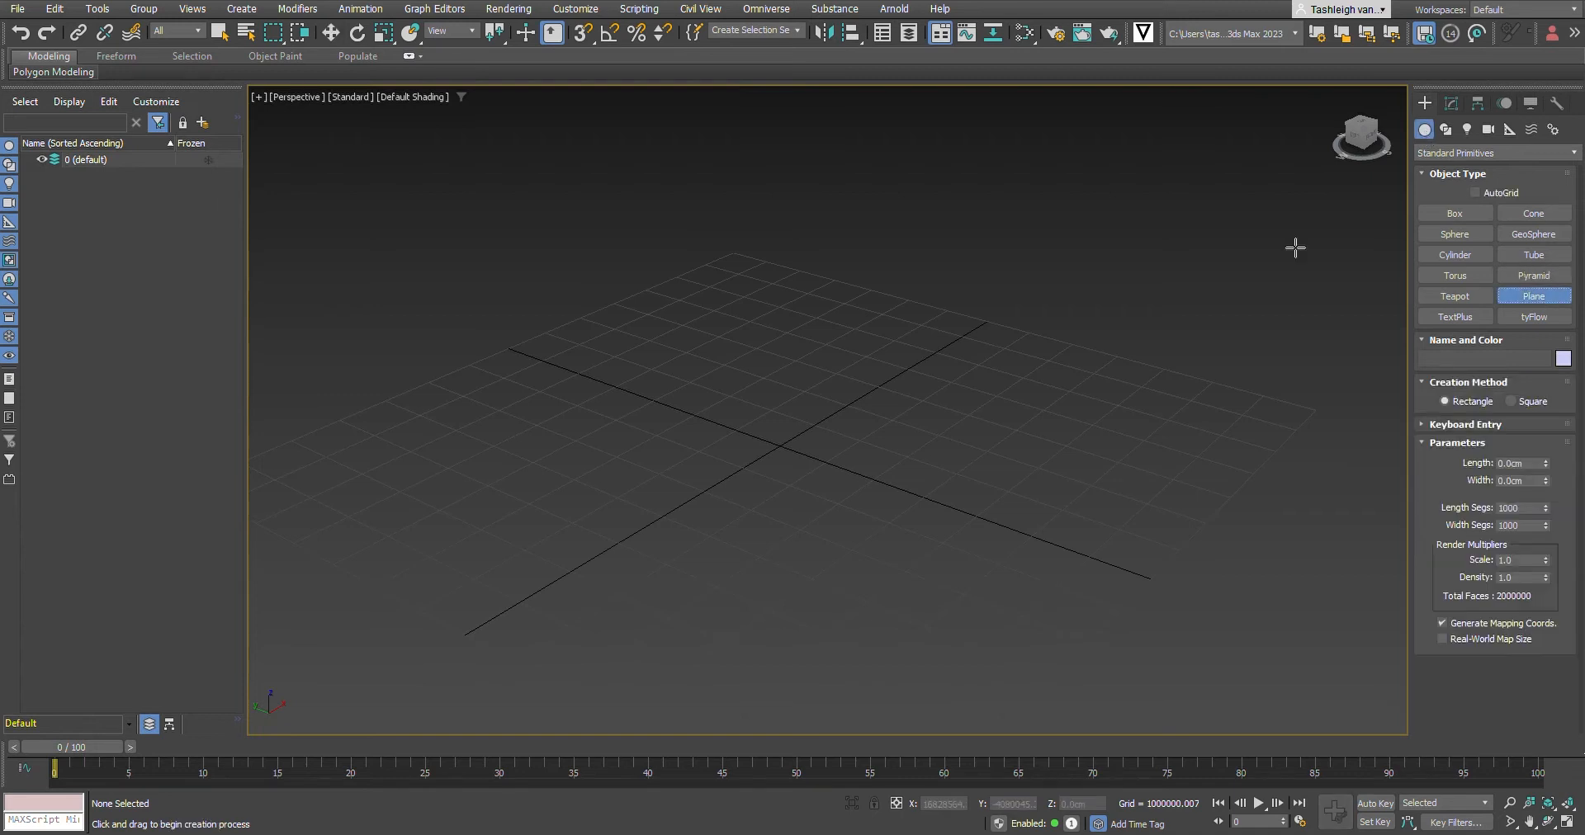
{"action": "scroll", "coordinate": [1077, 228], "scroll_direction": "down", "scroll_amount": 3}
{"action": "left_click_drag", "start_coordinate": [866, 272], "coordinate": [948, 481]}
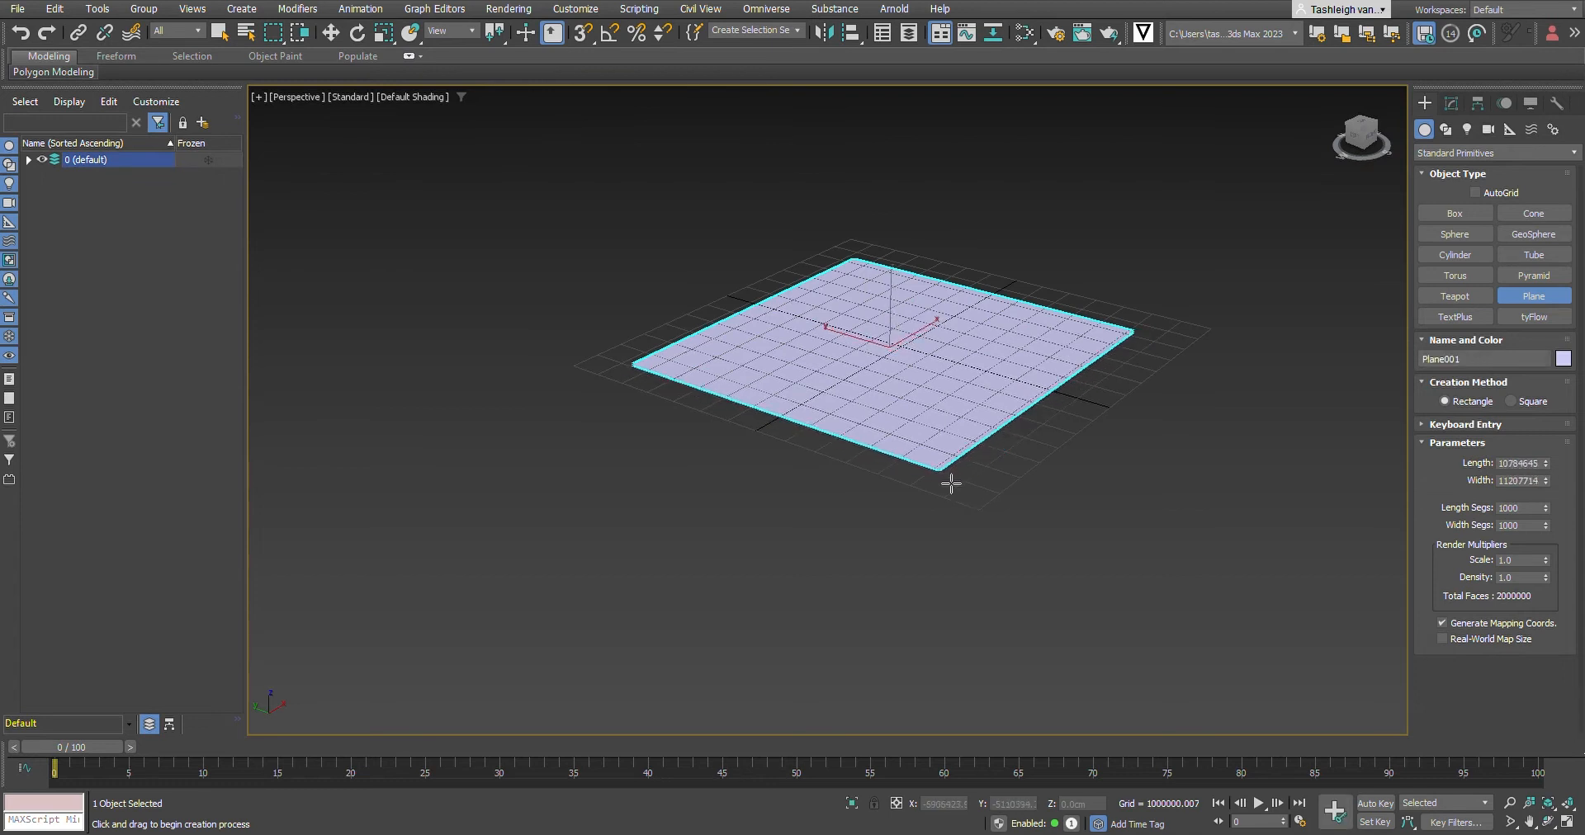
{"action": "scroll", "coordinate": [959, 370], "scroll_direction": "up", "scroll_amount": 4}
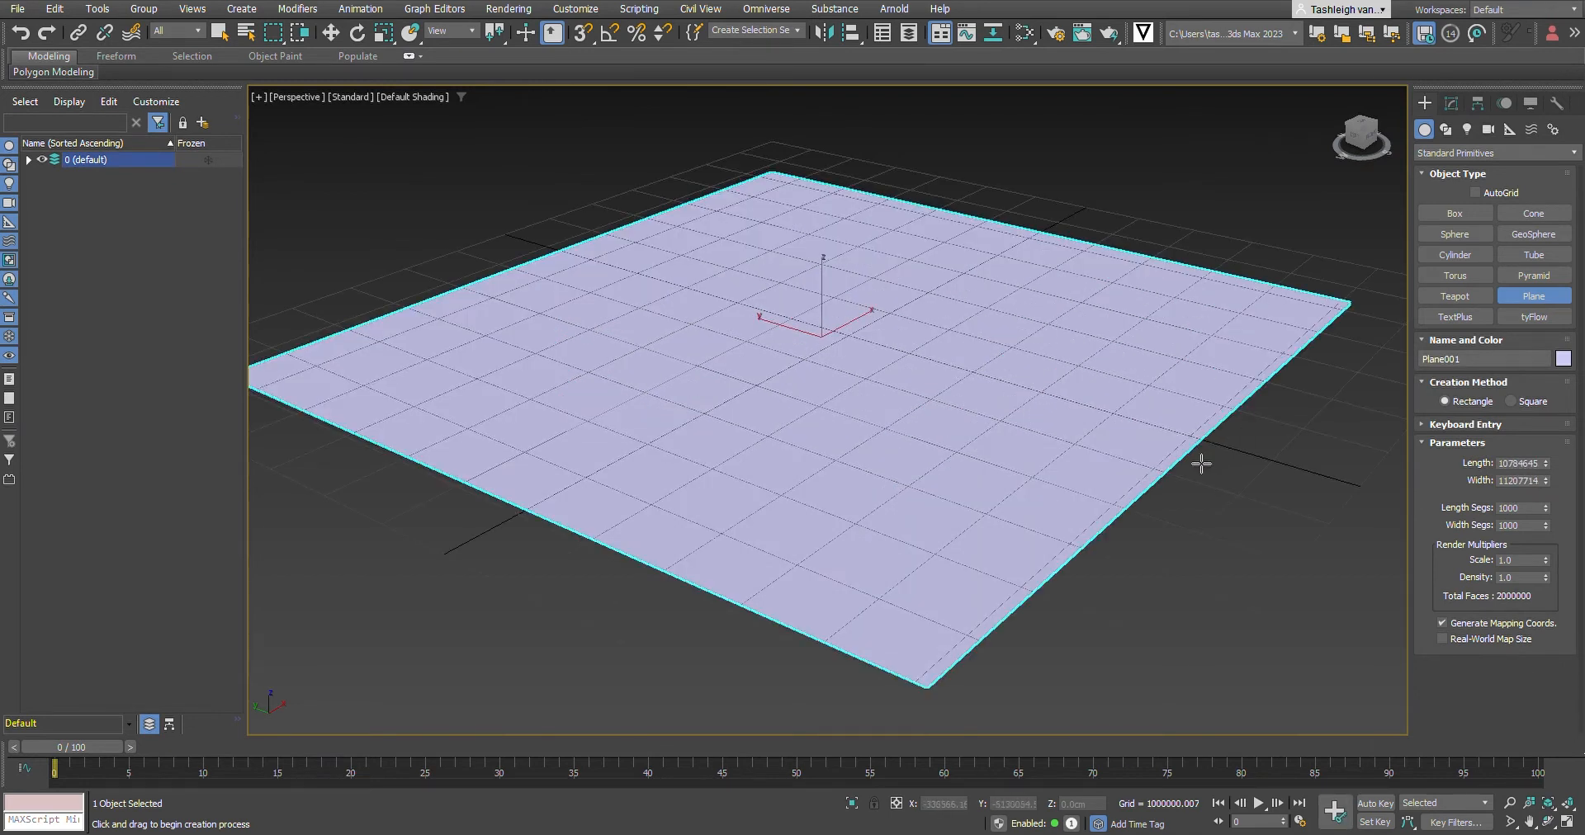
Step: Set the plane's length segments and width segments to 1000 each, and deselect it
{"action": "left_click", "coordinate": [1505, 442]}
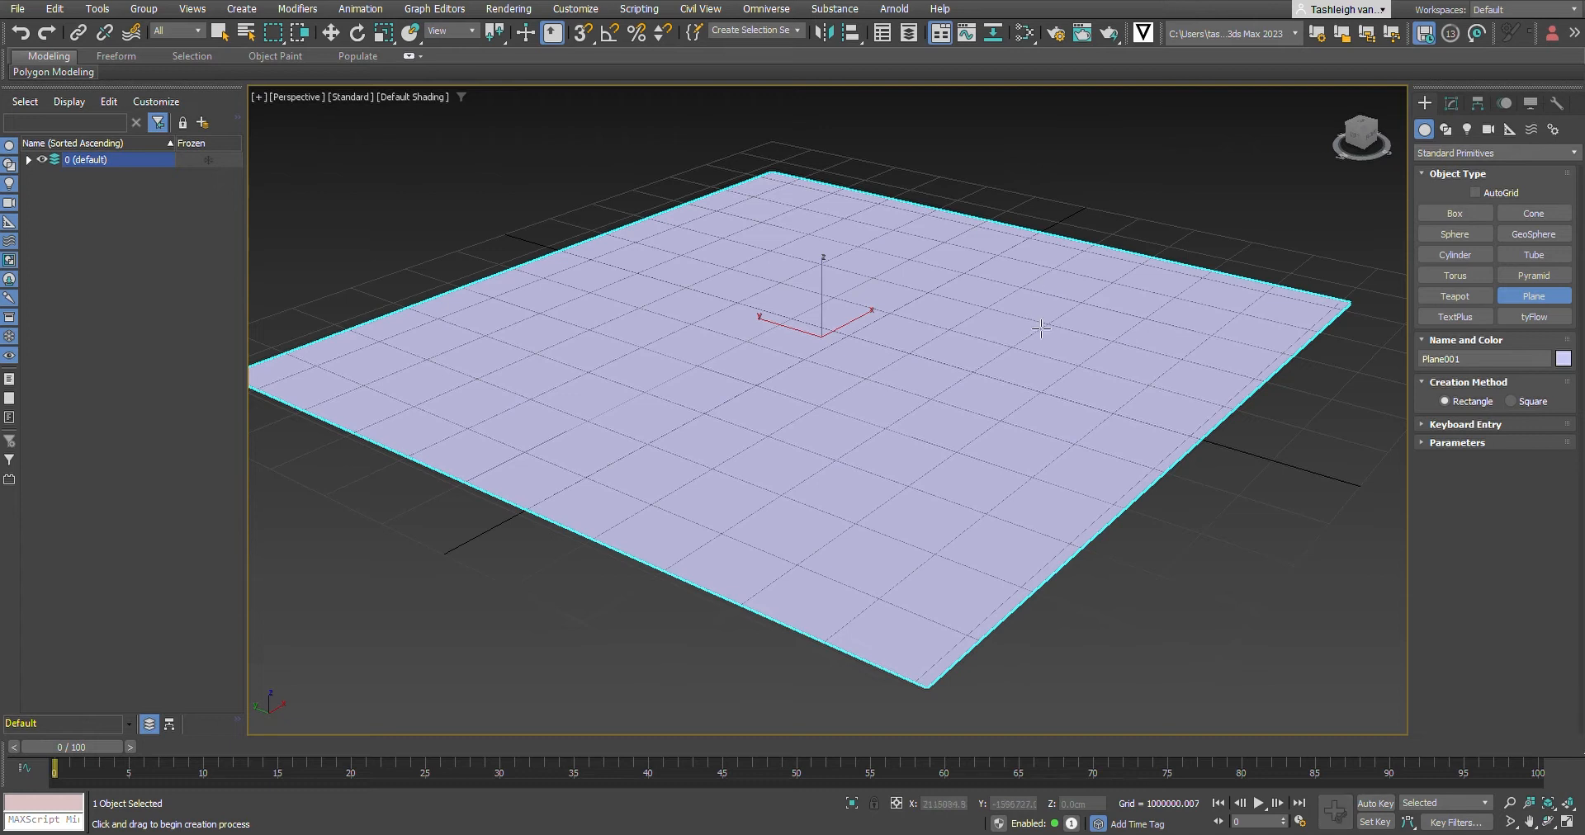
{"action": "left_click", "coordinate": [1451, 103]}
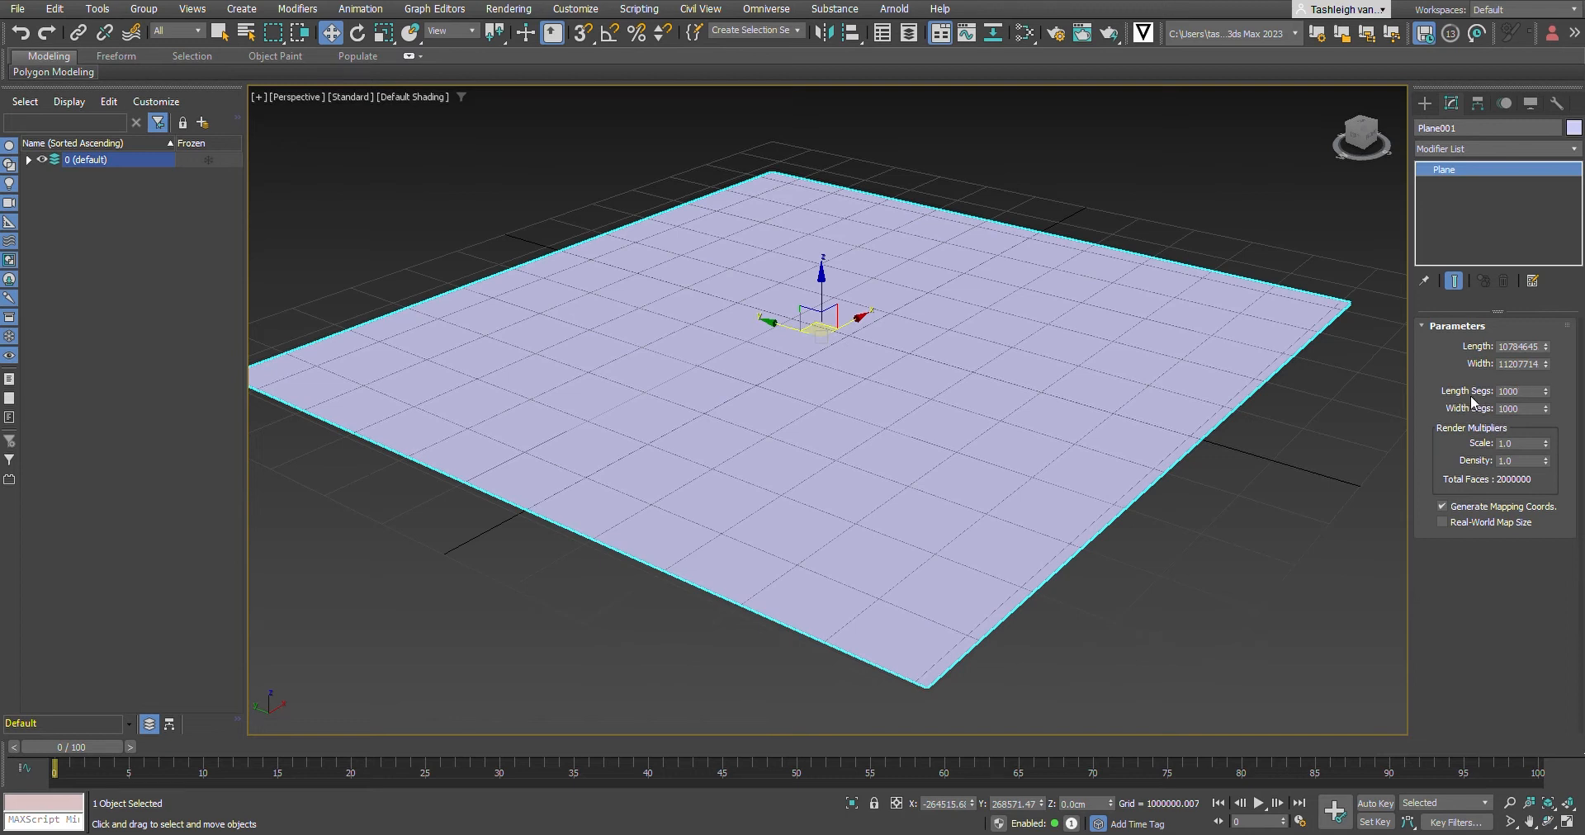
{"action": "left_click", "coordinate": [1513, 392]}
{"action": "left_click", "coordinate": [1532, 410]}
{"action": "left_click", "coordinate": [1542, 392]}
{"action": "type", "text": "0"}
{"action": "left_click", "coordinate": [1516, 414]}
{"action": "type", "text": "5"}
{"action": "left_click", "coordinate": [1205, 180]}
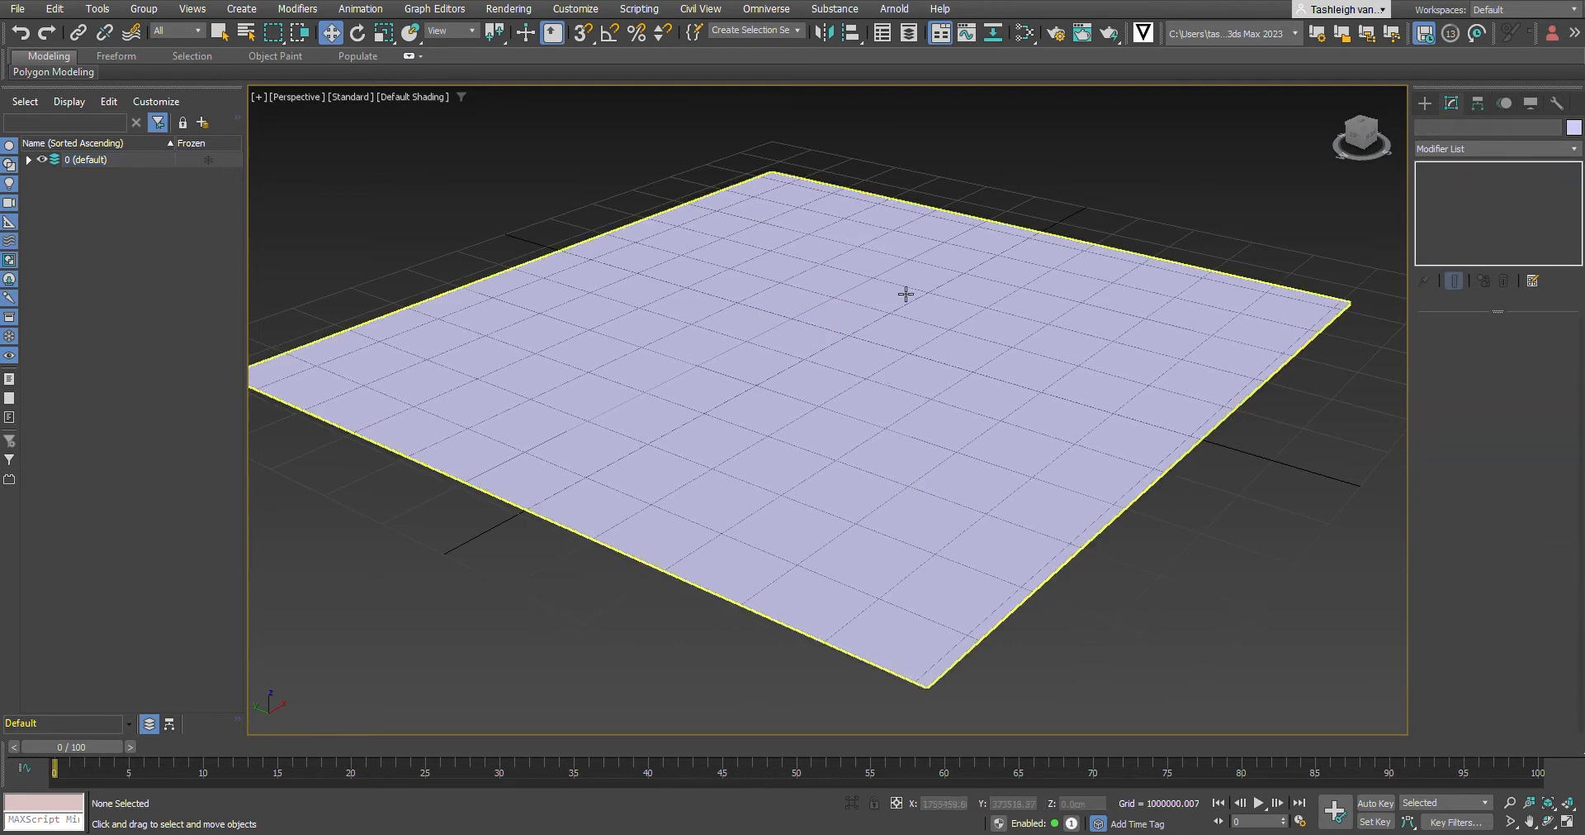
{"action": "scroll", "coordinate": [1041, 304], "scroll_direction": "down", "scroll_amount": 3}
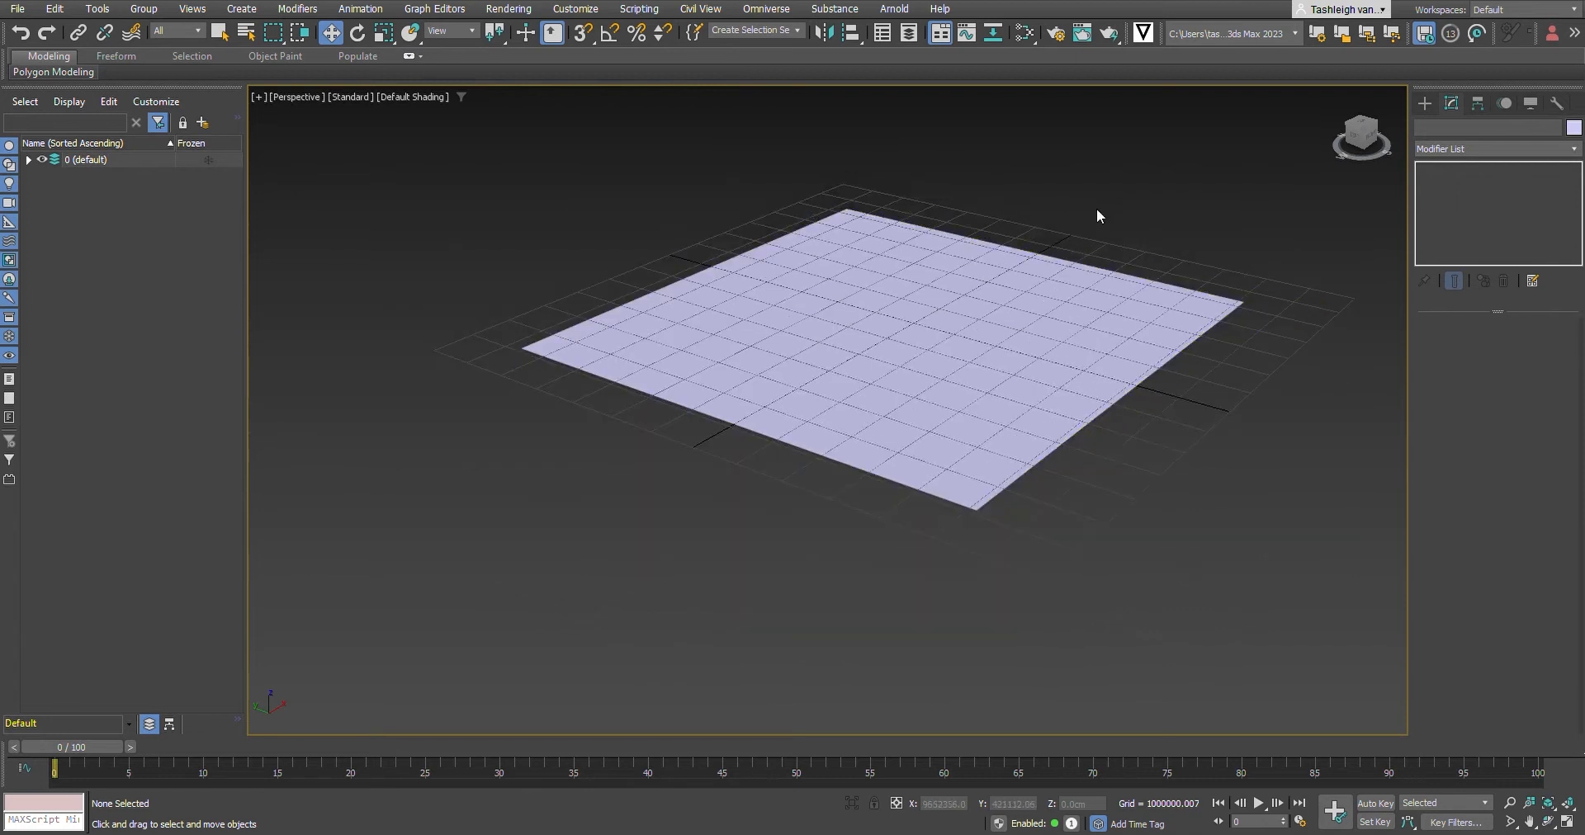
{"action": "scroll", "coordinate": [1075, 213], "scroll_direction": "up", "scroll_amount": 5}
{"action": "scroll", "coordinate": [1077, 240], "scroll_direction": "down", "scroll_amount": 5}
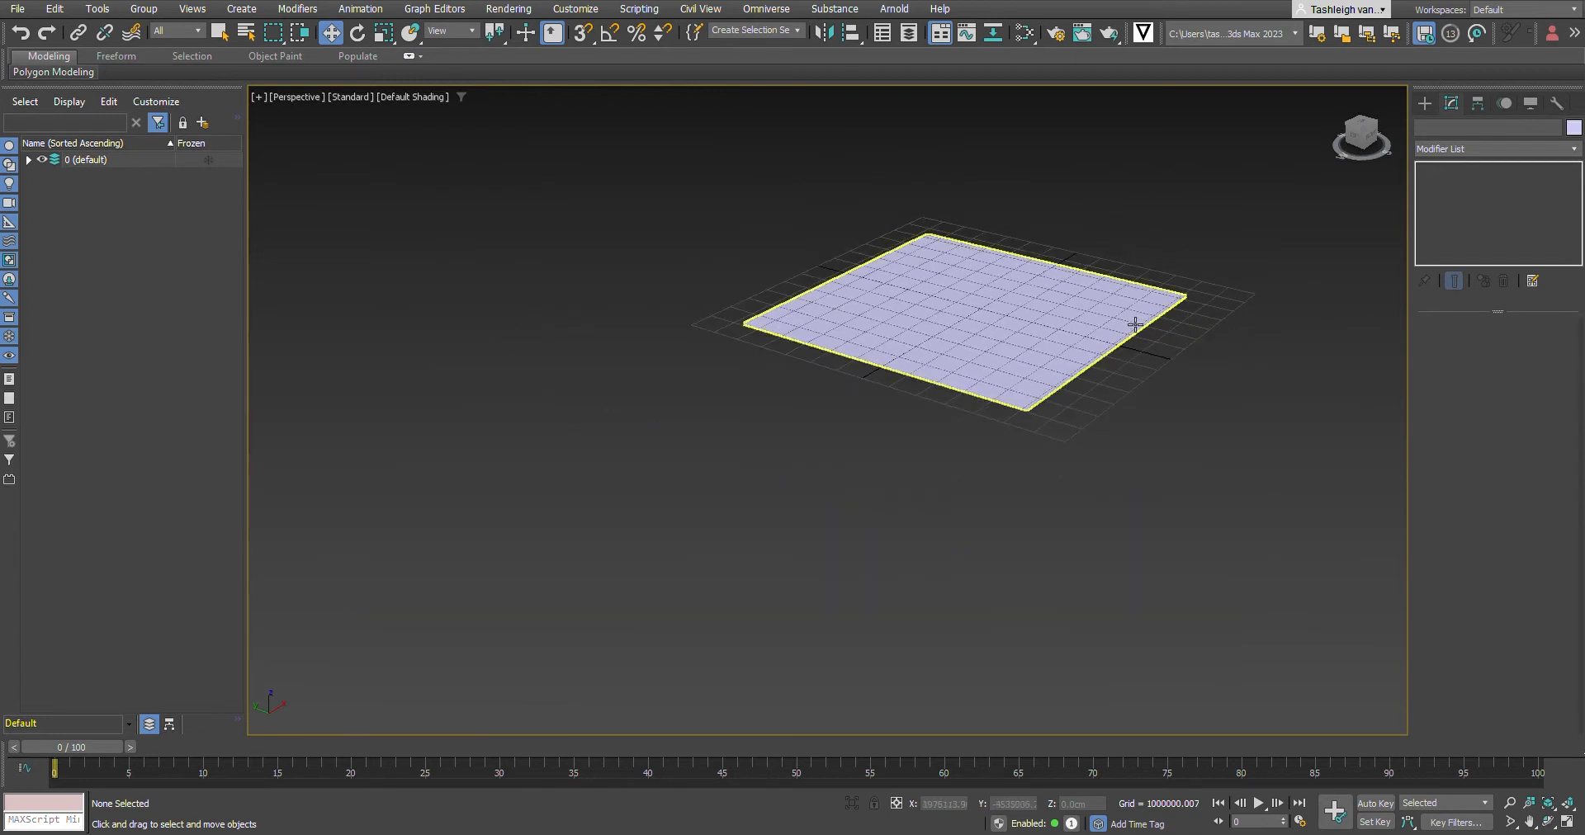
{"action": "scroll", "coordinate": [1135, 318], "scroll_direction": "up", "scroll_amount": 3}
{"action": "scroll", "coordinate": [869, 225], "scroll_direction": "up", "scroll_amount": 3}
{"action": "scroll", "coordinate": [731, 319], "scroll_direction": "down", "scroll_amount": 3}
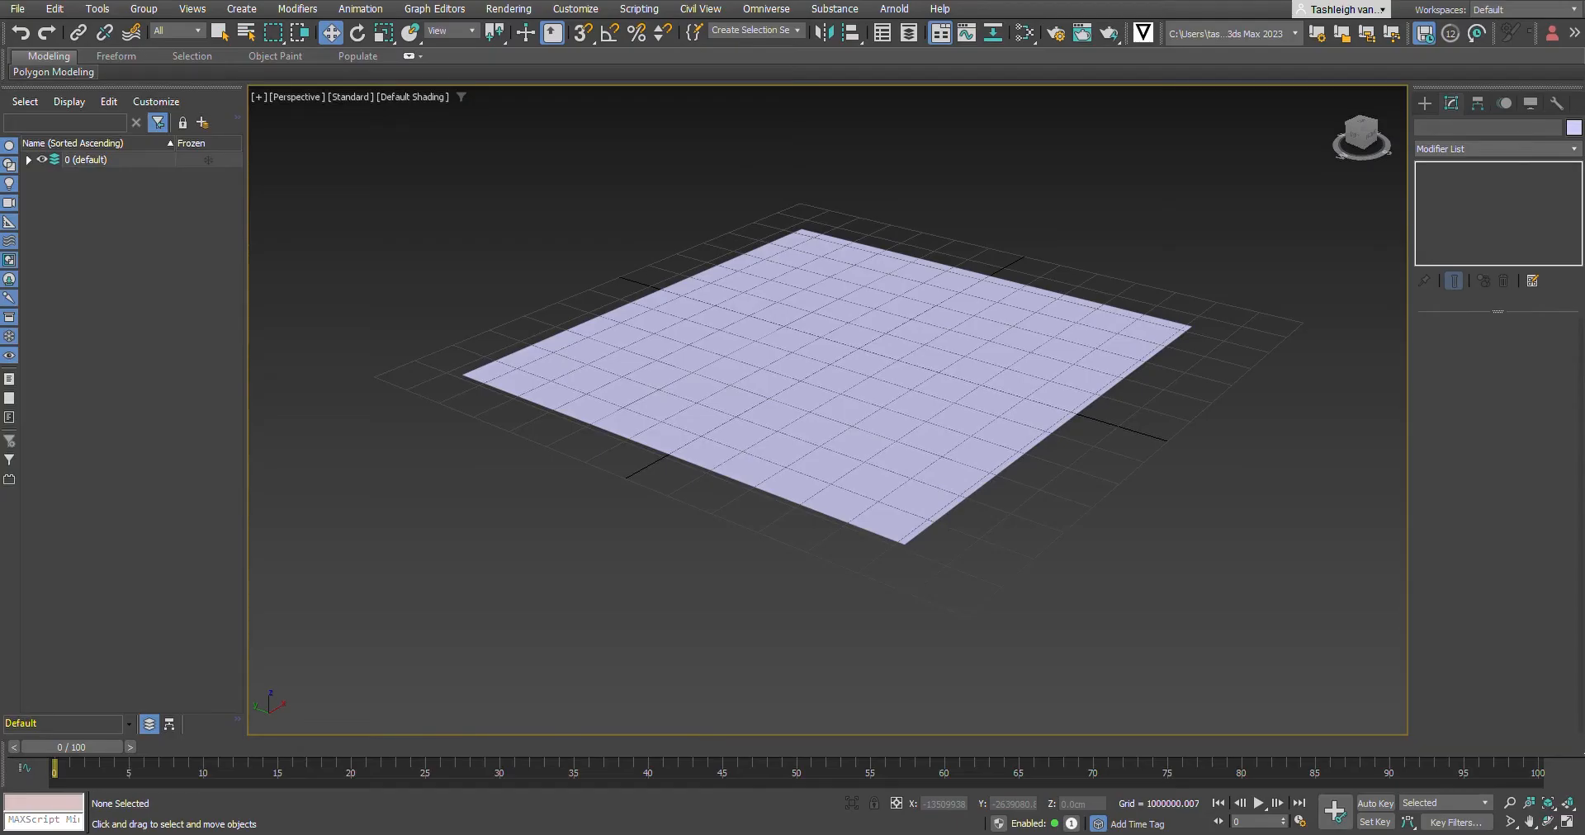
Step: Add a Displace modifier to the plane and load an image from the Downloads folder as its displacement bitmap
{"action": "left_click", "coordinate": [838, 419]}
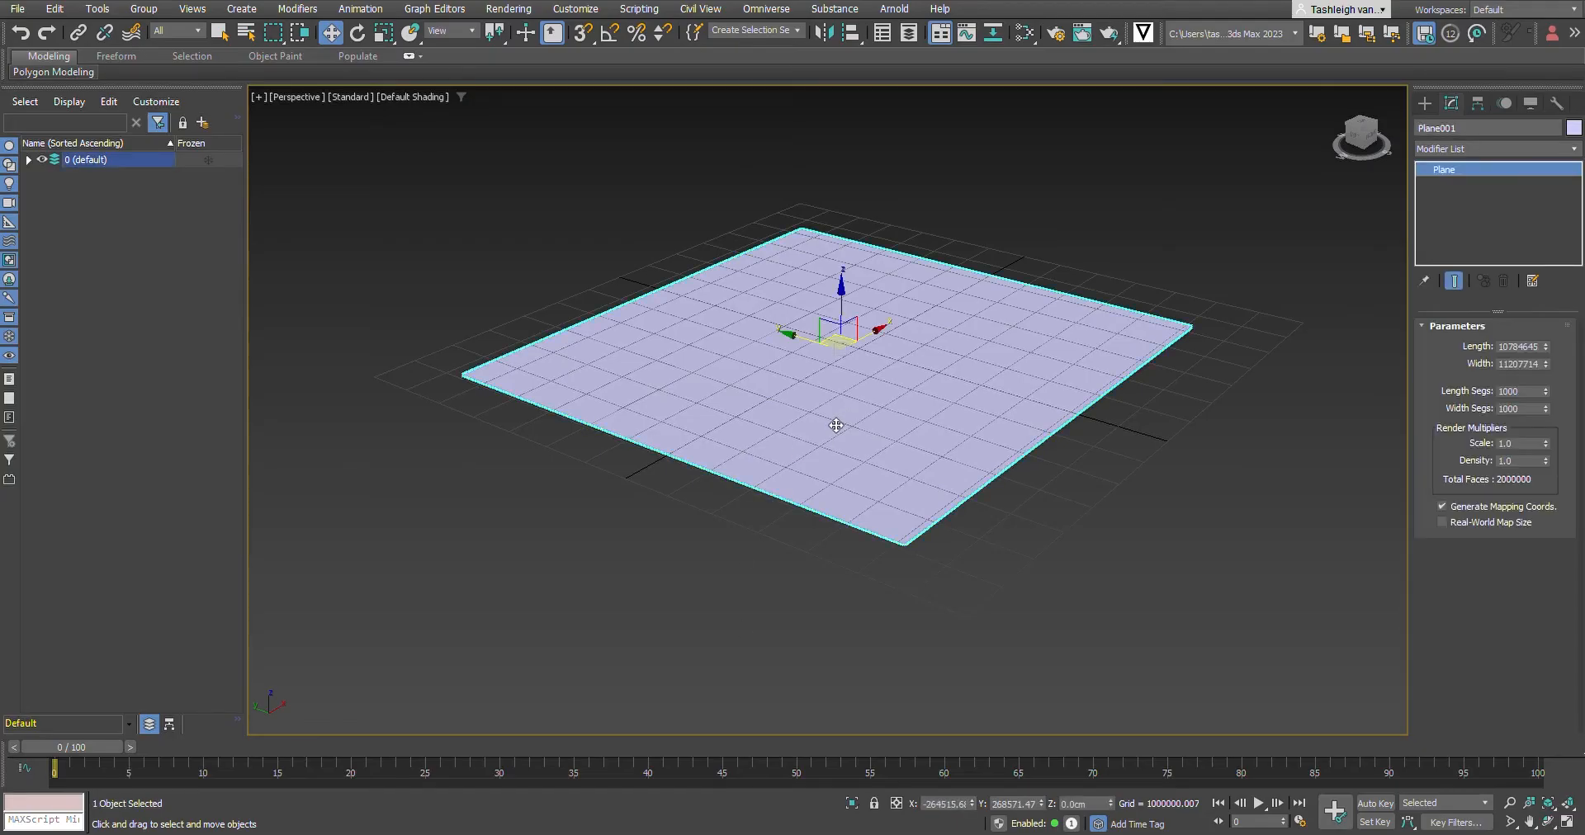
{"action": "left_click", "coordinate": [1019, 236]}
{"action": "left_click", "coordinate": [1021, 302]}
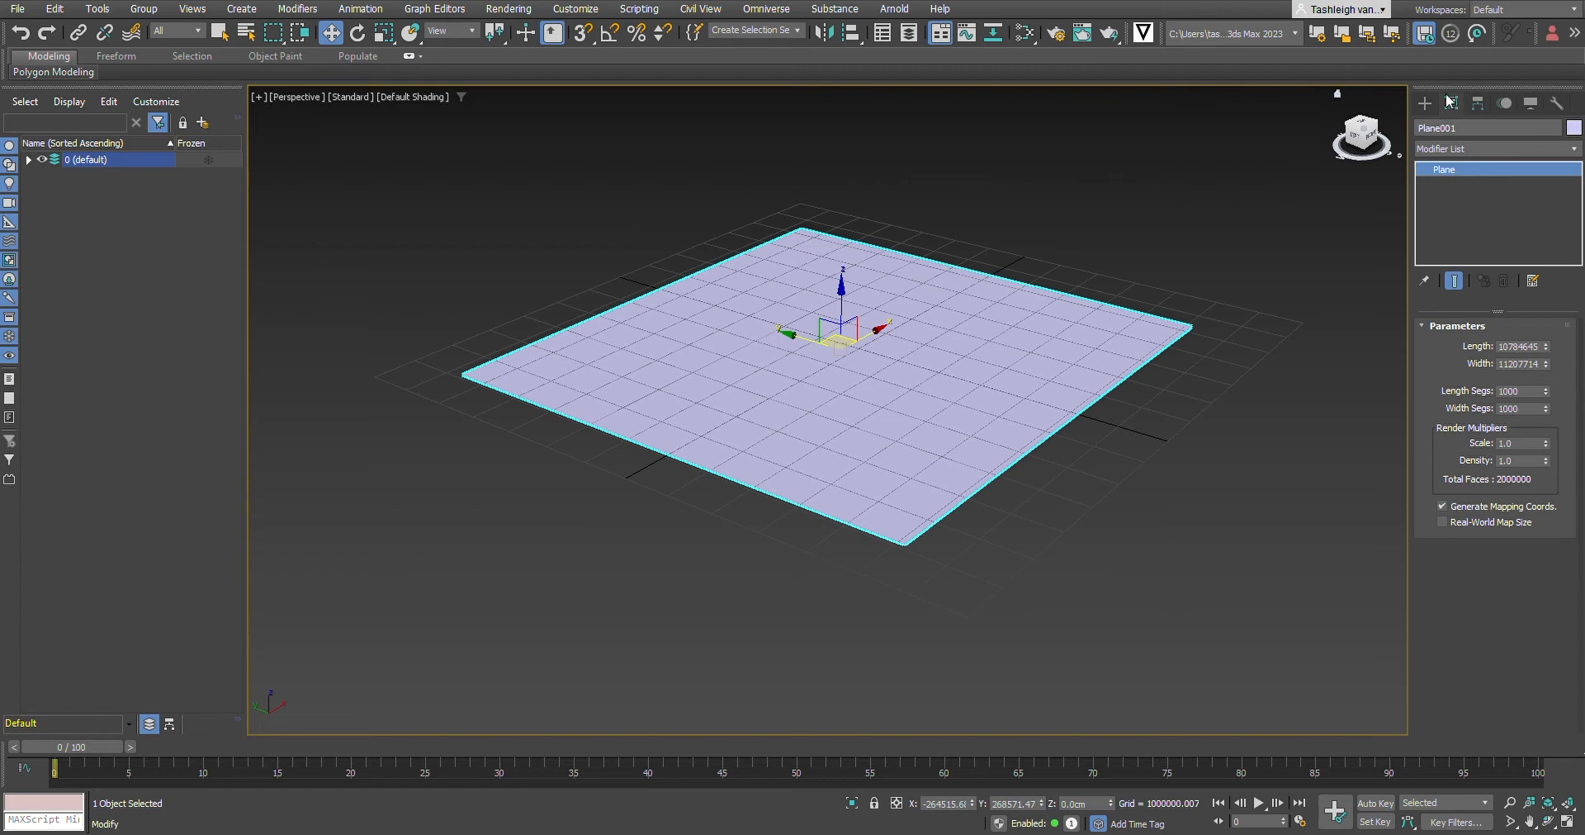
{"action": "left_click", "coordinate": [1481, 147]}
{"action": "left_click", "coordinate": [1451, 636]}
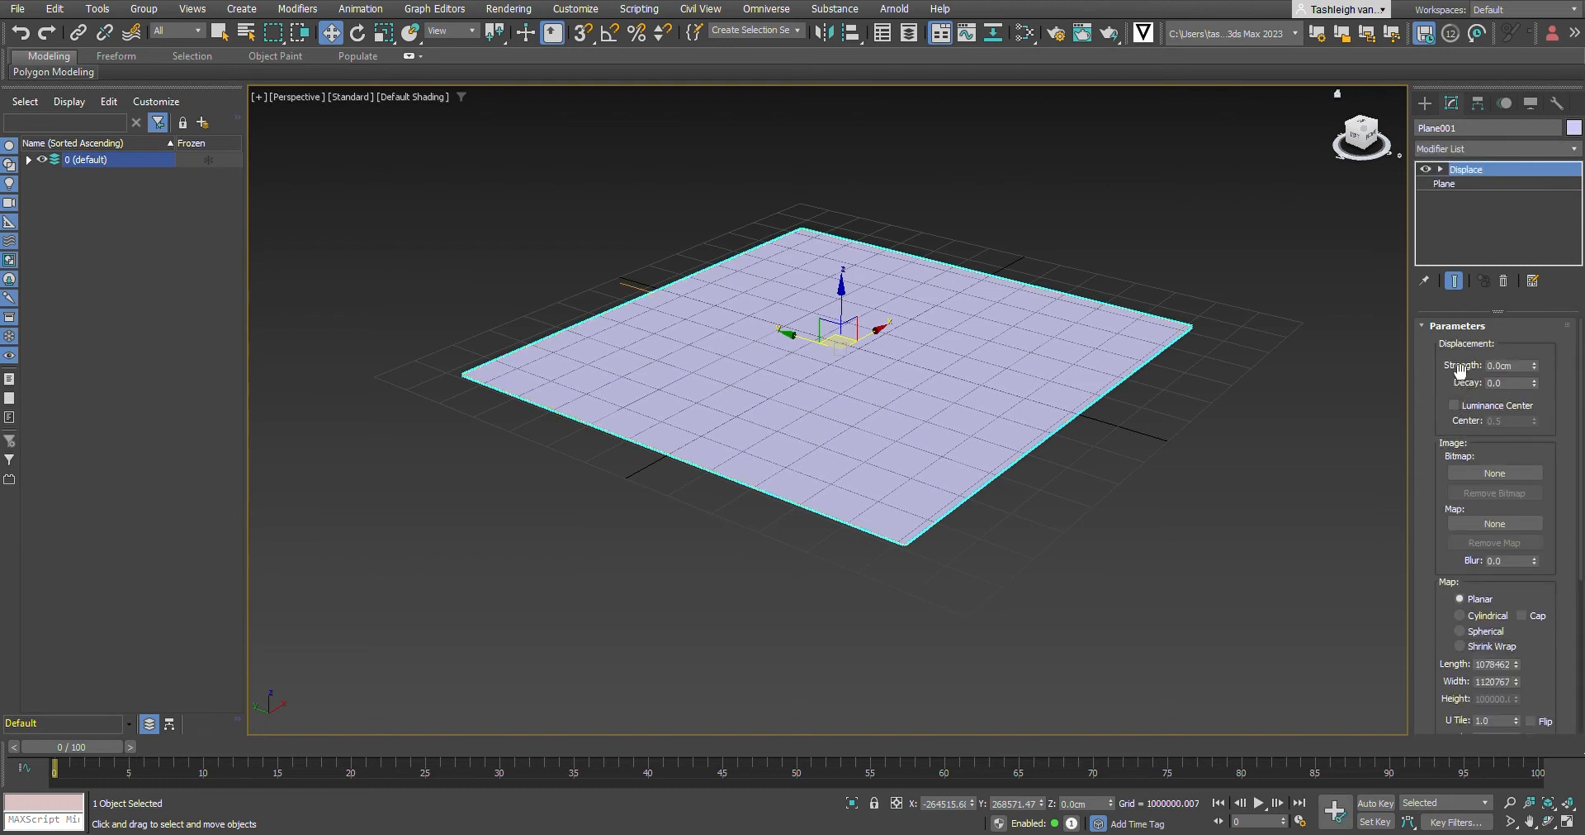
{"action": "left_click", "coordinate": [1499, 474]}
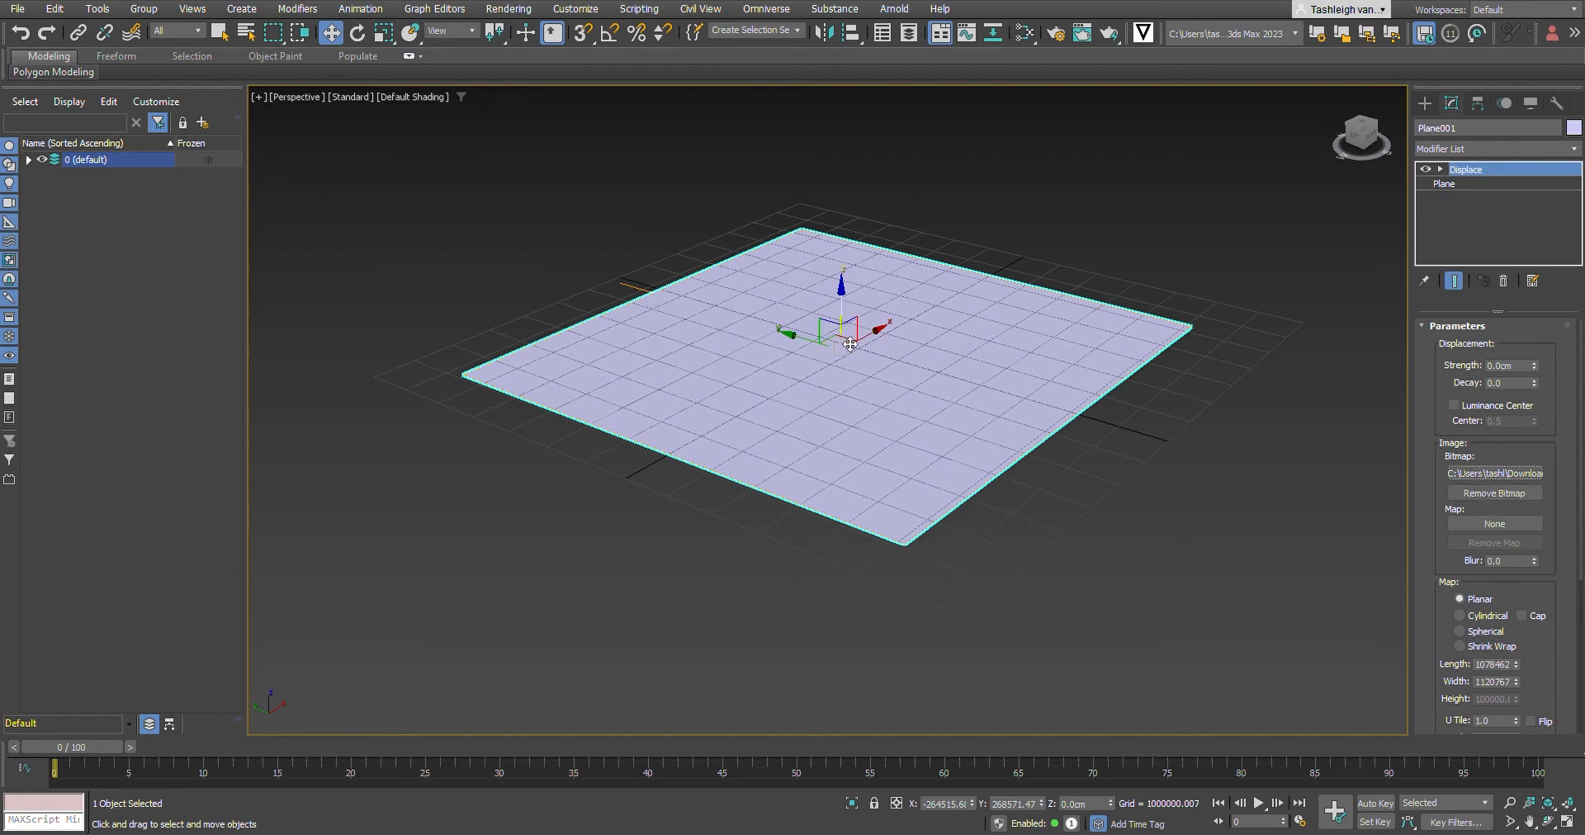
Step: Raise the Displace strength to about 336504 cm so the plane forms mountains, and deselect the plane
{"action": "scroll", "coordinate": [930, 345], "scroll_direction": "up", "scroll_amount": 5}
{"action": "scroll", "coordinate": [840, 310], "scroll_direction": "down", "scroll_amount": 2}
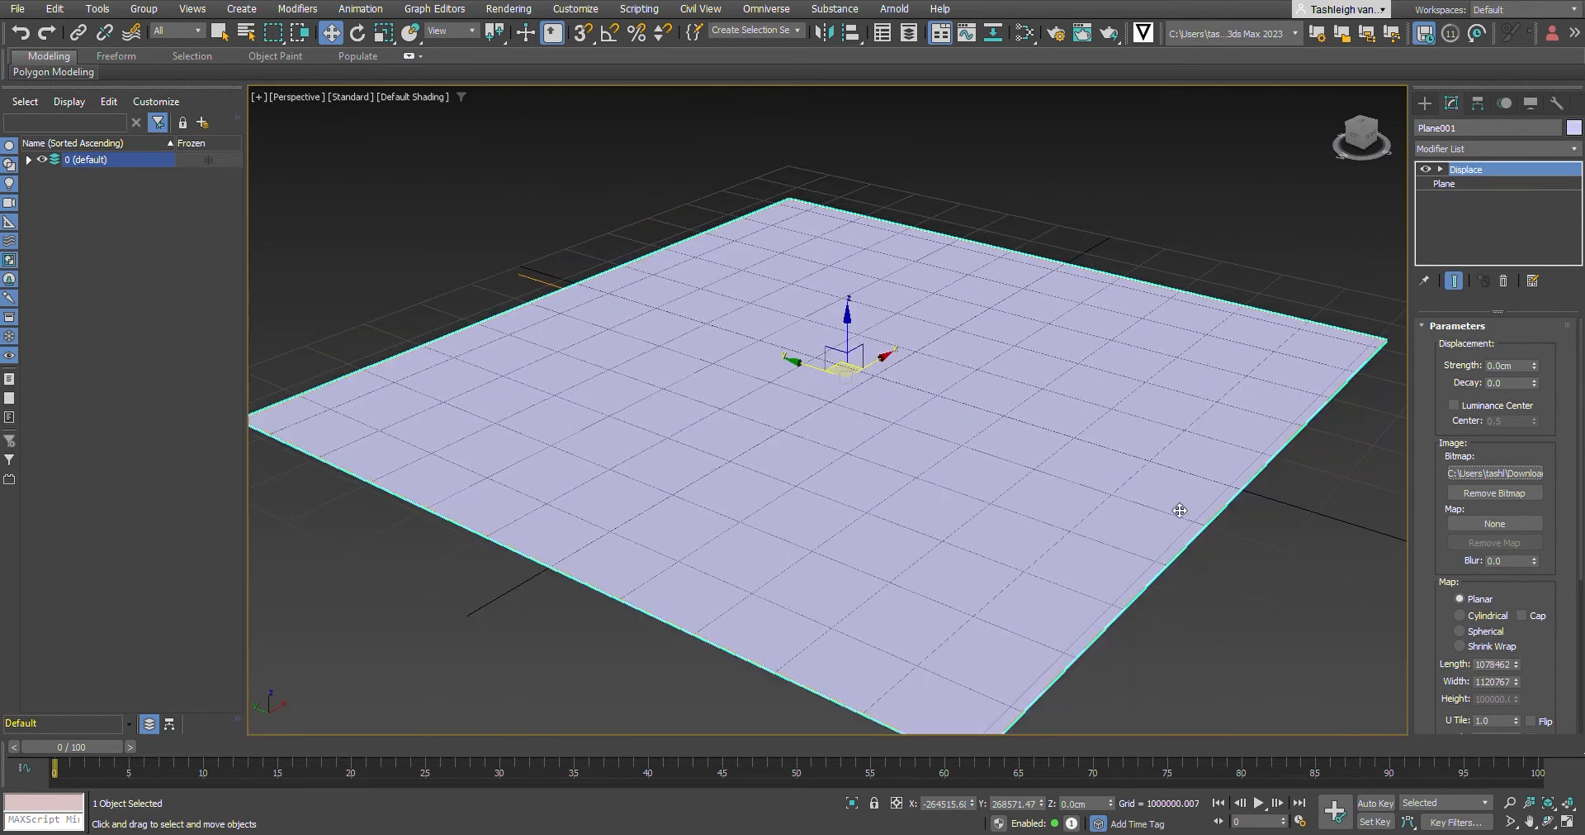
{"action": "left_click", "coordinate": [1537, 365]}
{"action": "left_click", "coordinate": [1535, 366]}
{"action": "left_click", "coordinate": [1535, 365]}
{"action": "left_click", "coordinate": [1536, 366]}
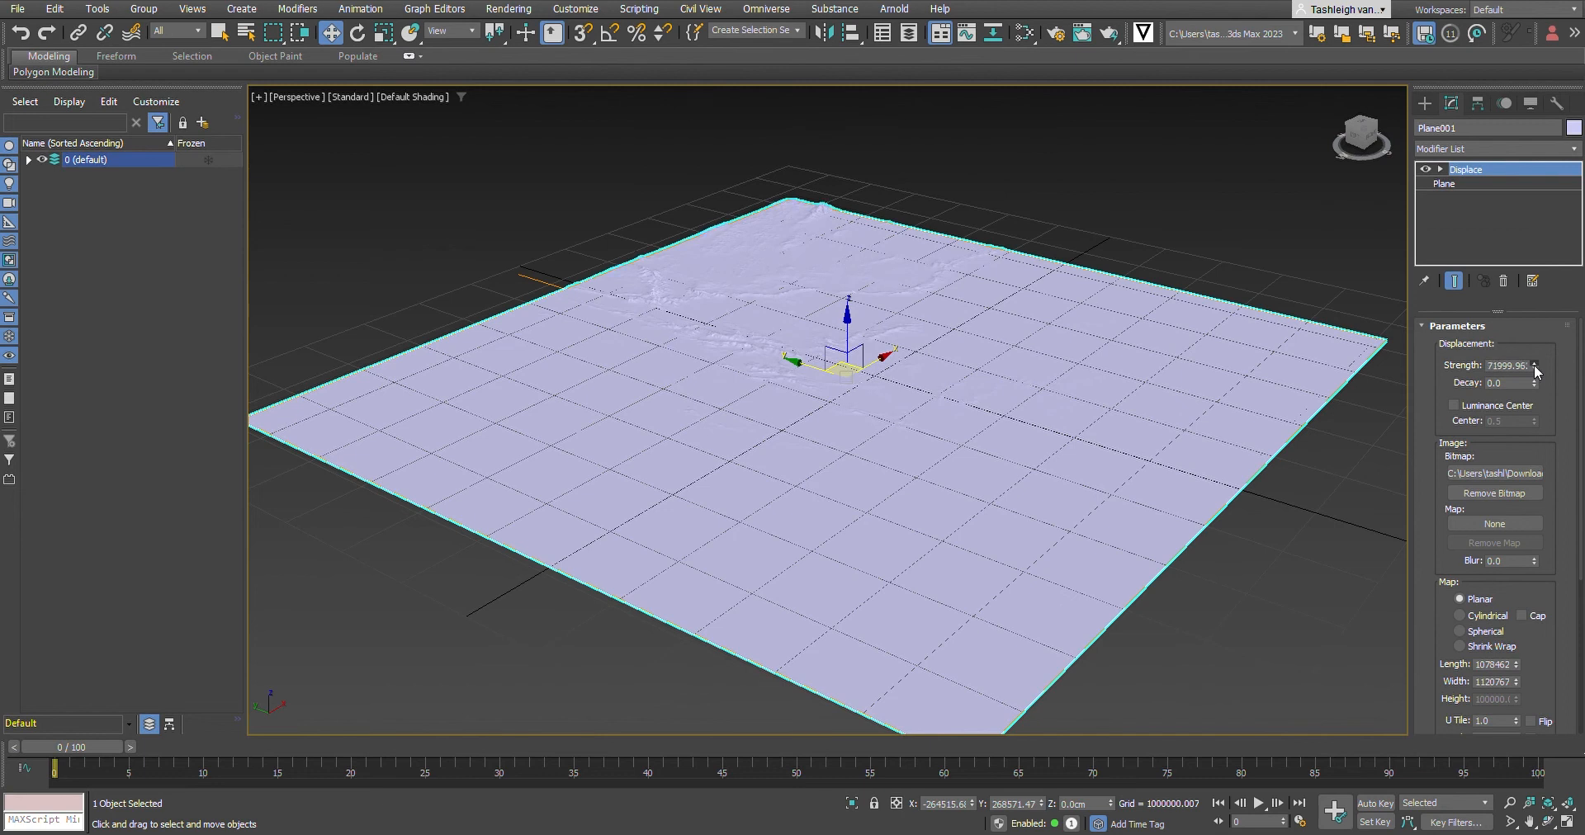
{"action": "left_click_drag", "start_coordinate": [1534, 365], "coordinate": [1534, 355]}
{"action": "left_click_drag", "start_coordinate": [1532, 366], "coordinate": [1533, 366]}
{"action": "left_click_drag", "start_coordinate": [1532, 366], "coordinate": [1534, 371]}
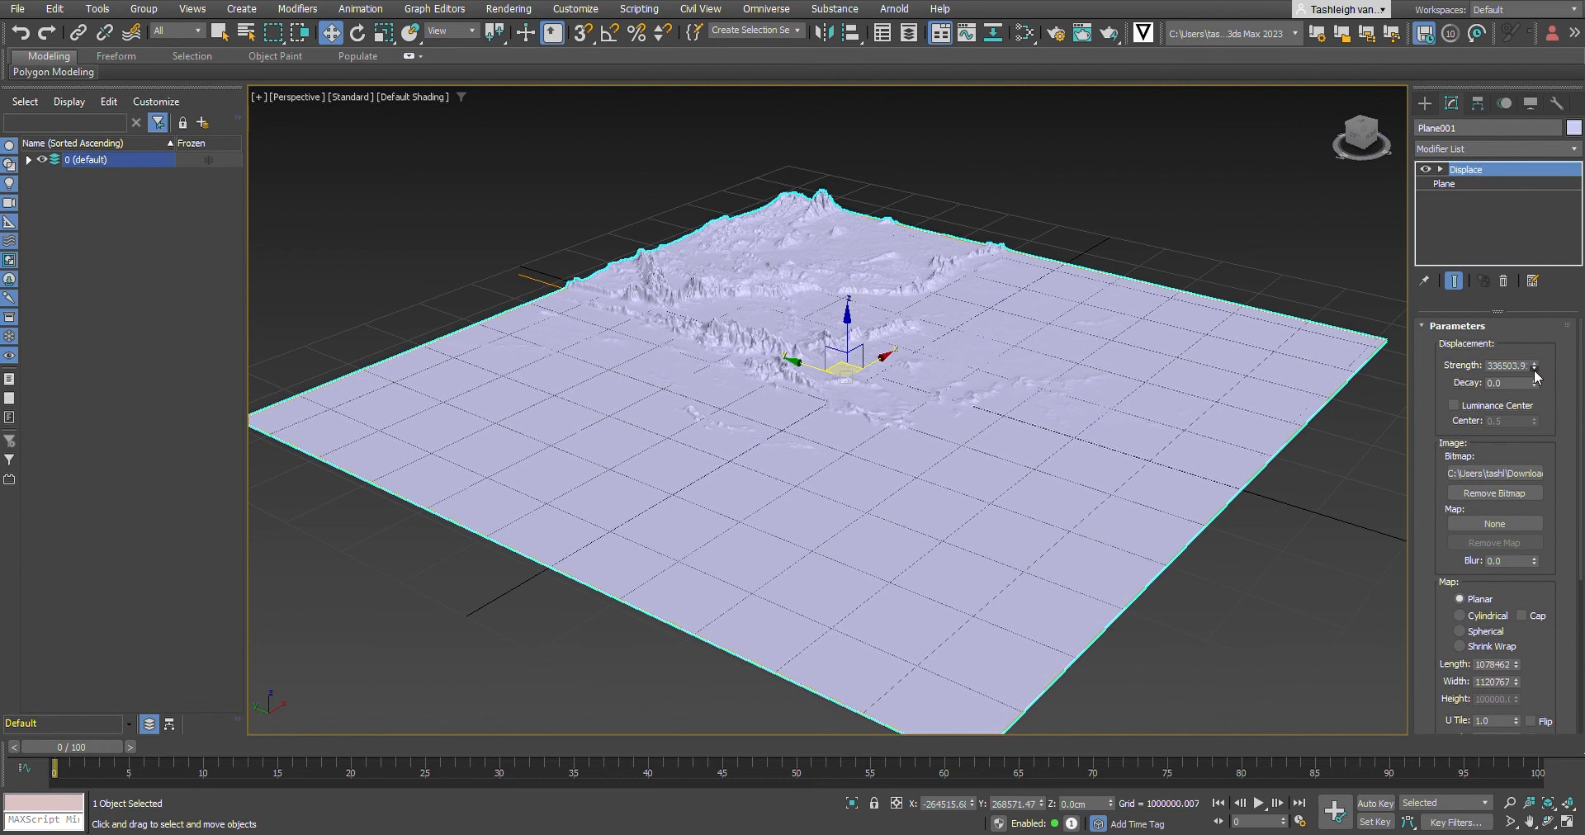
{"action": "scroll", "coordinate": [1020, 155], "scroll_direction": "up", "scroll_amount": 3}
{"action": "left_click", "coordinate": [1020, 155]}
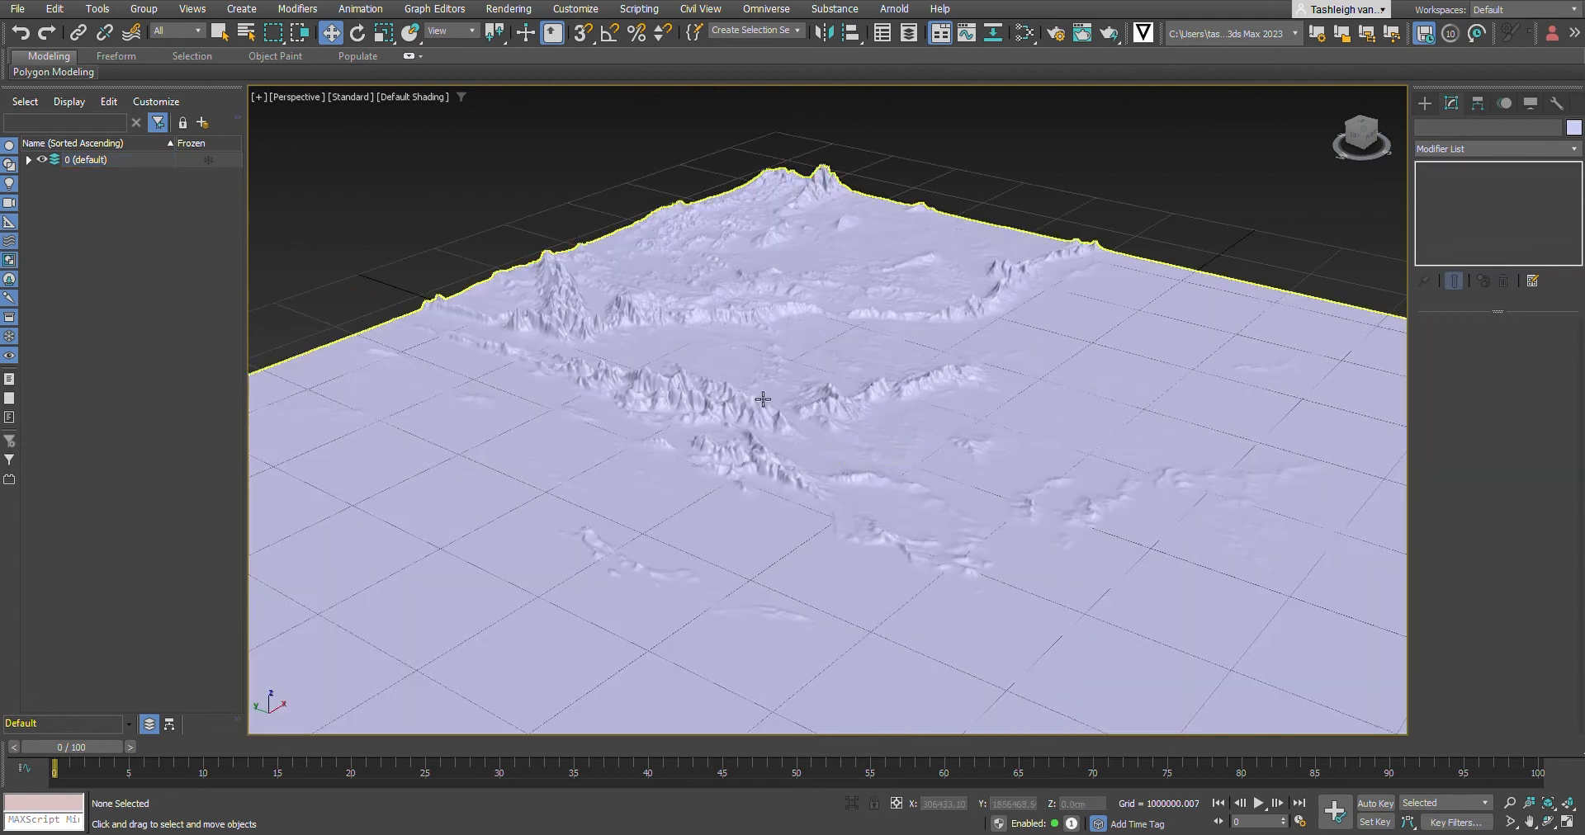
Step: Examine the displaced terrain's mountain ridges and the cloud-like greyscale texture on its surface, up close and as a whole
{"action": "scroll", "coordinate": [831, 277], "scroll_direction": "up", "scroll_amount": 4}
{"action": "scroll", "coordinate": [814, 277], "scroll_direction": "down", "scroll_amount": 5}
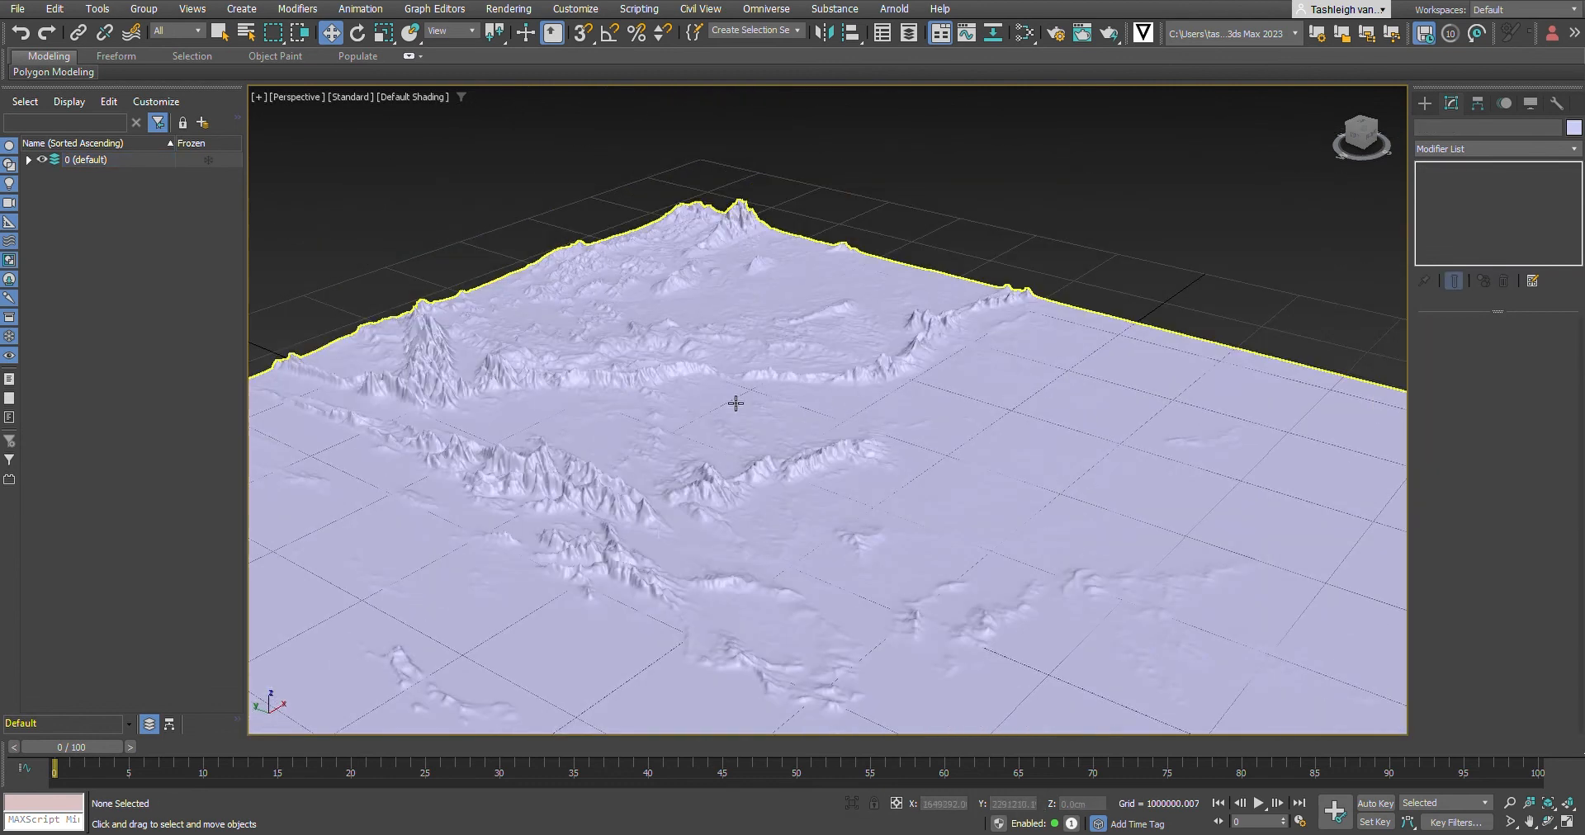
{"action": "scroll", "coordinate": [792, 460], "scroll_direction": "down", "scroll_amount": 5}
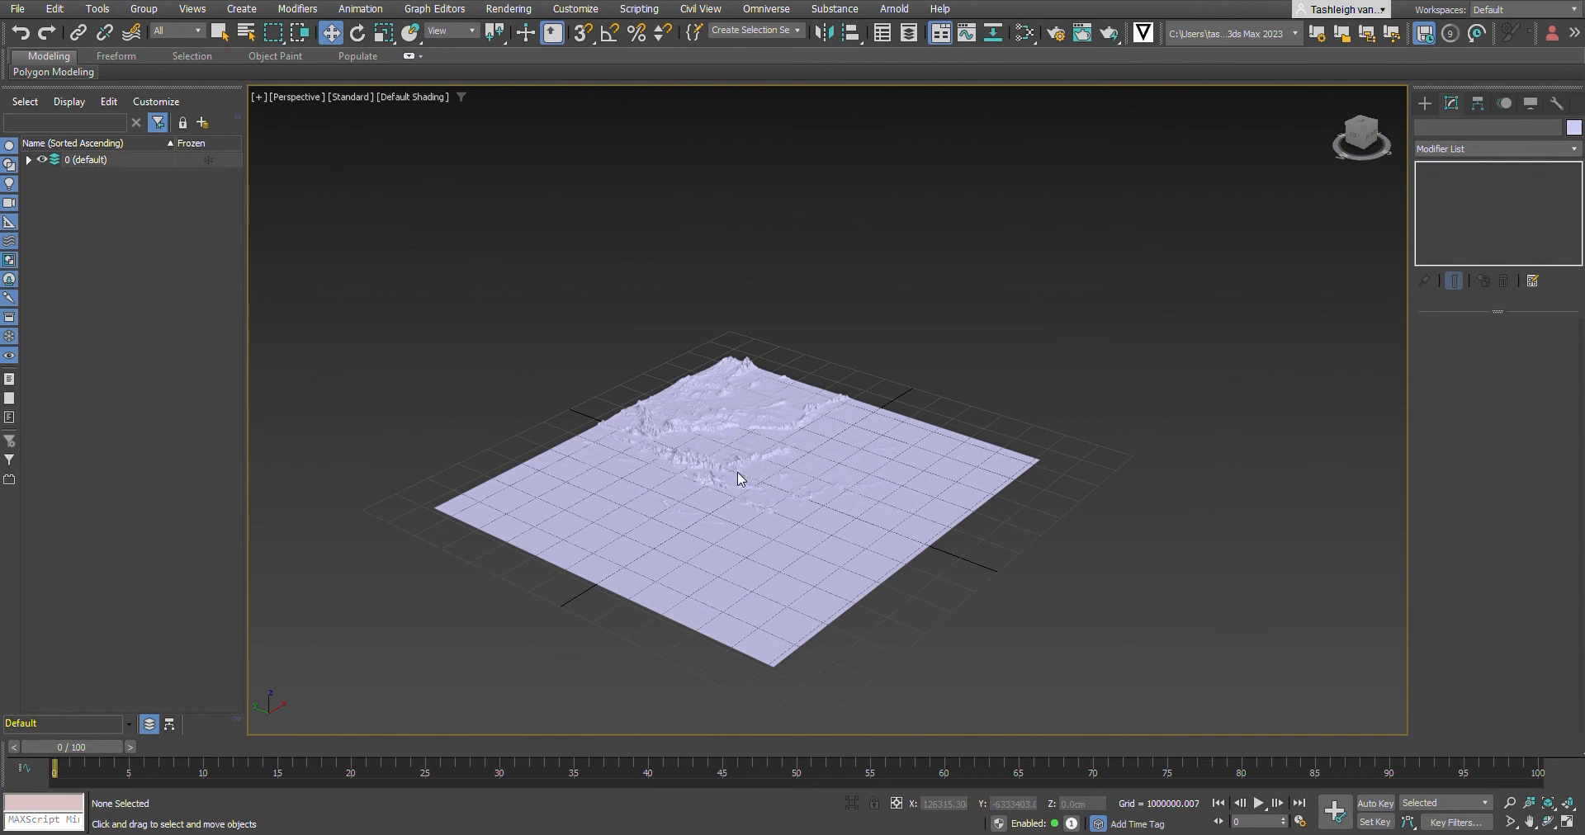
{"action": "scroll", "coordinate": [773, 483], "scroll_direction": "up", "scroll_amount": 2}
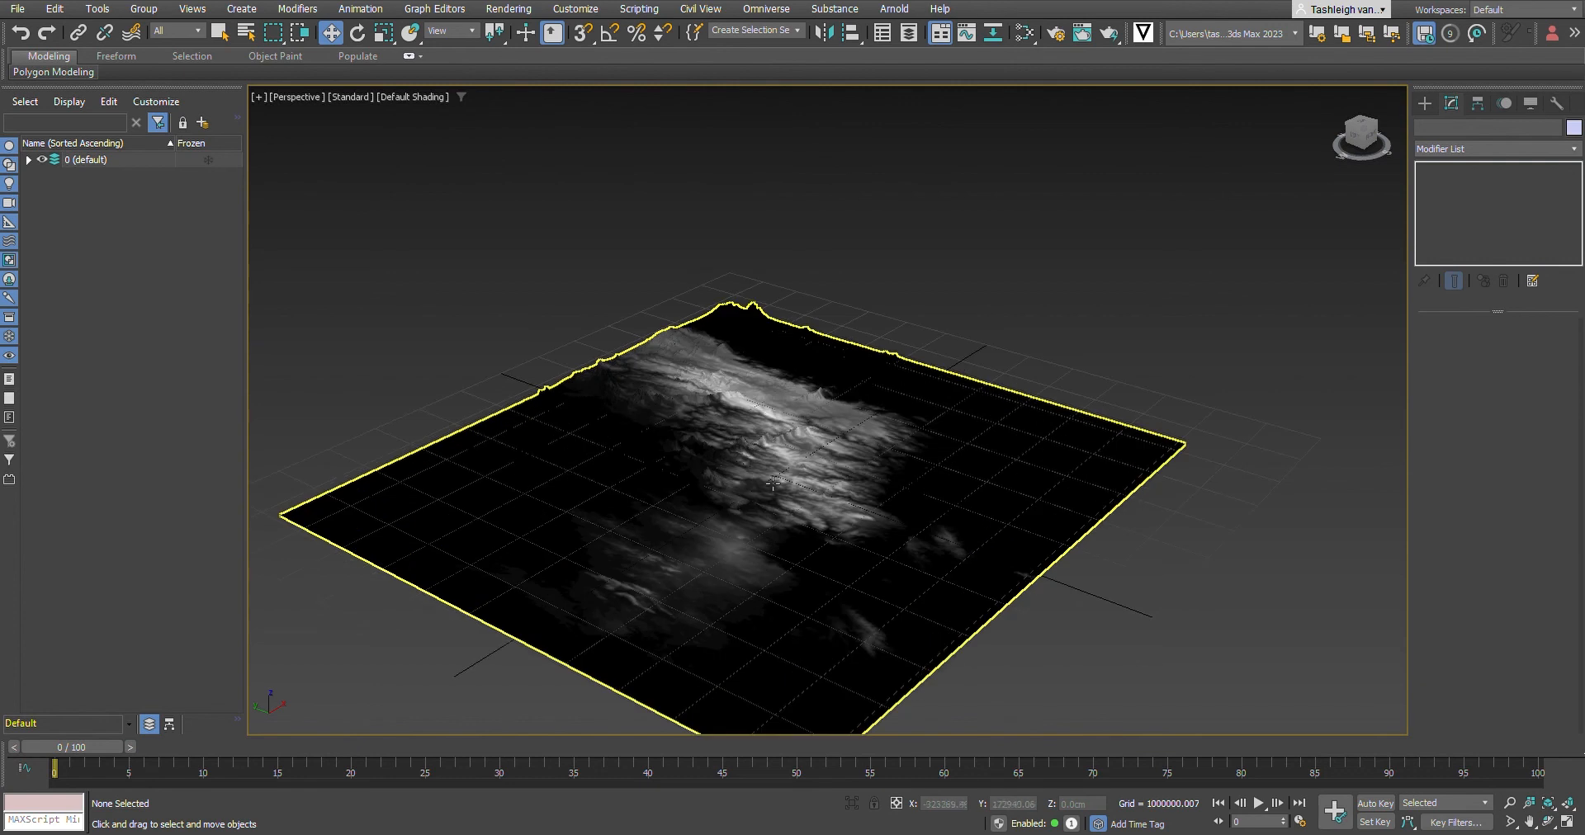
{"action": "scroll", "coordinate": [662, 482], "scroll_direction": "up", "scroll_amount": 4}
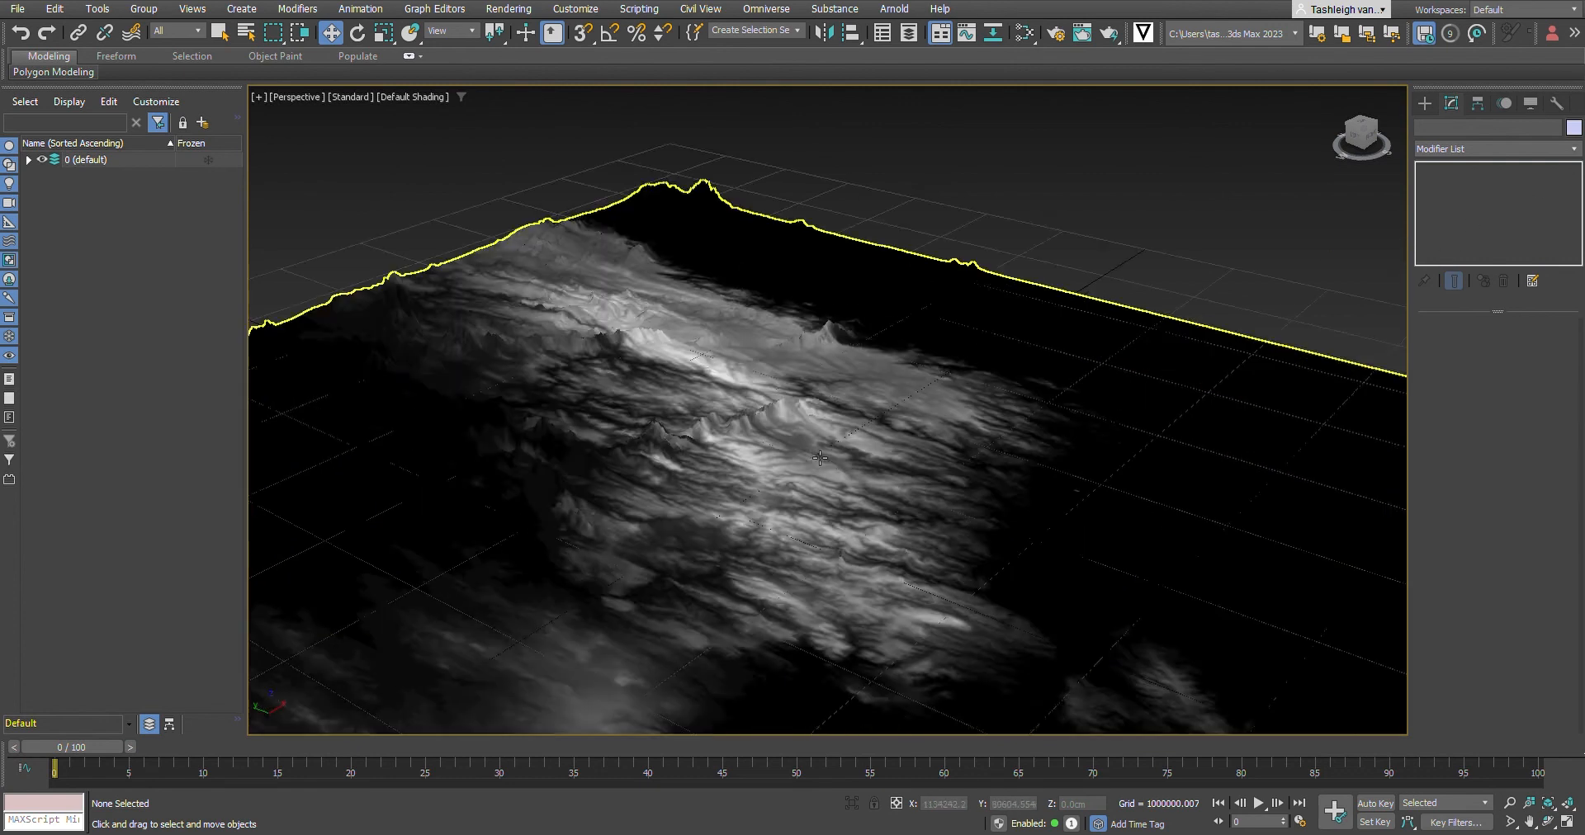
{"action": "scroll", "coordinate": [662, 482], "scroll_direction": "down", "scroll_amount": 2}
{"action": "scroll", "coordinate": [645, 471], "scroll_direction": "up", "scroll_amount": 3}
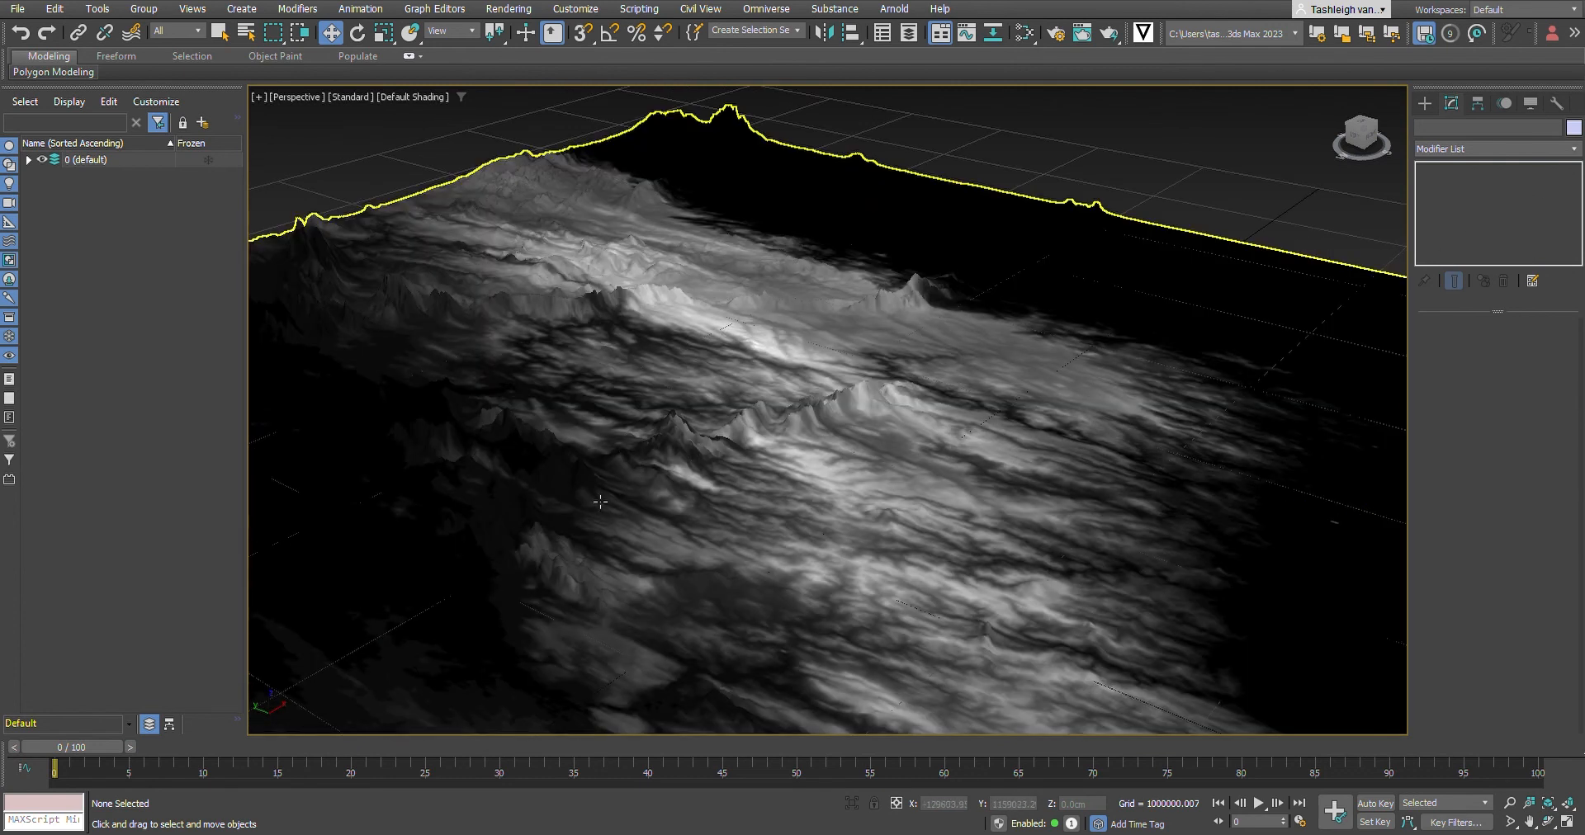
{"action": "scroll", "coordinate": [829, 429], "scroll_direction": "up", "scroll_amount": 3}
{"action": "scroll", "coordinate": [685, 462], "scroll_direction": "down", "scroll_amount": 4}
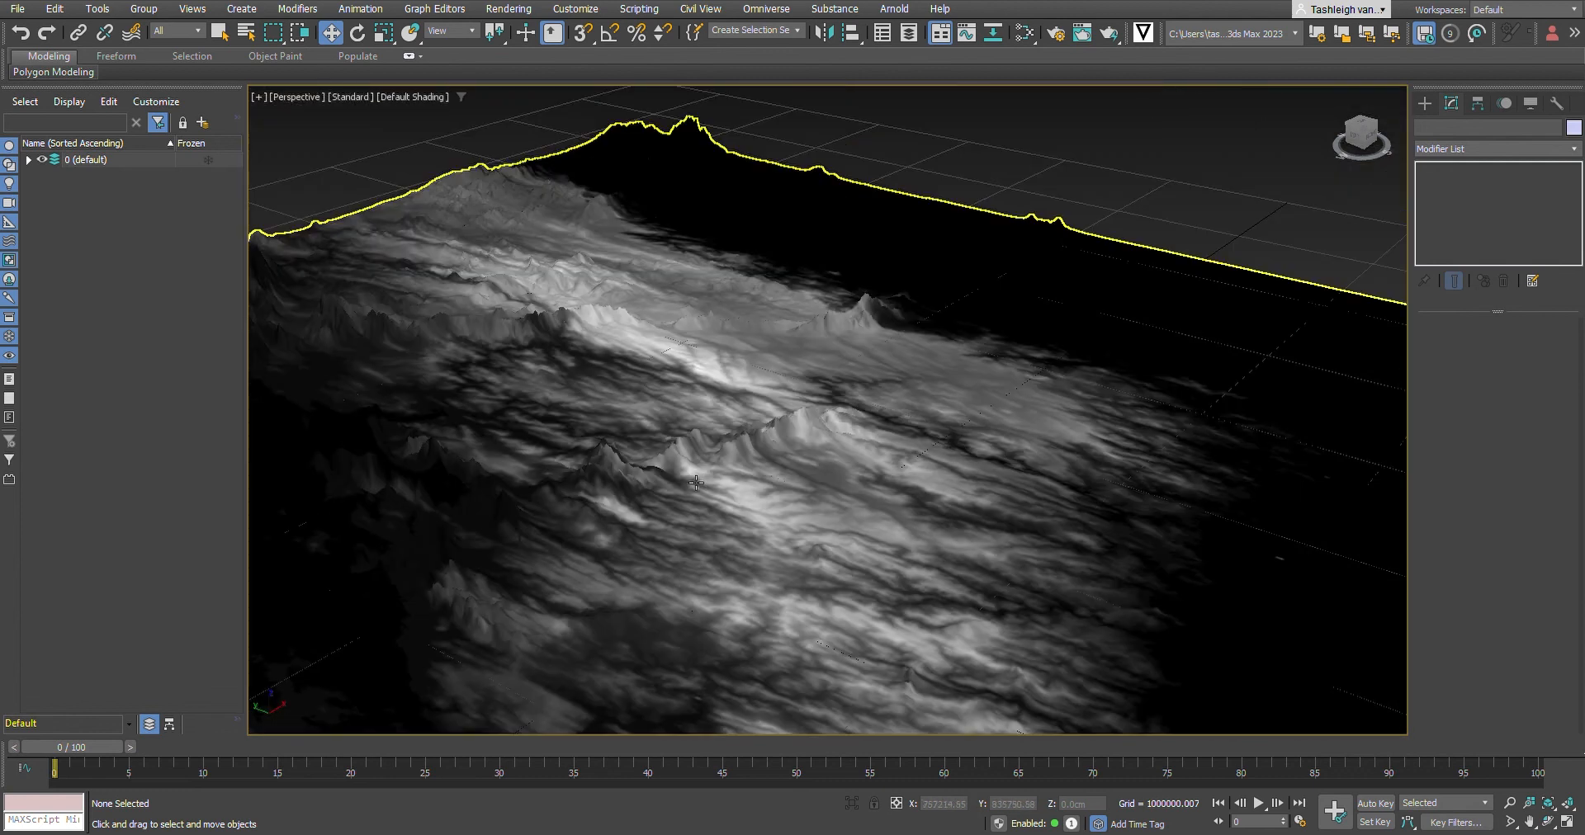
{"action": "scroll", "coordinate": [637, 381], "scroll_direction": "down", "scroll_amount": 5}
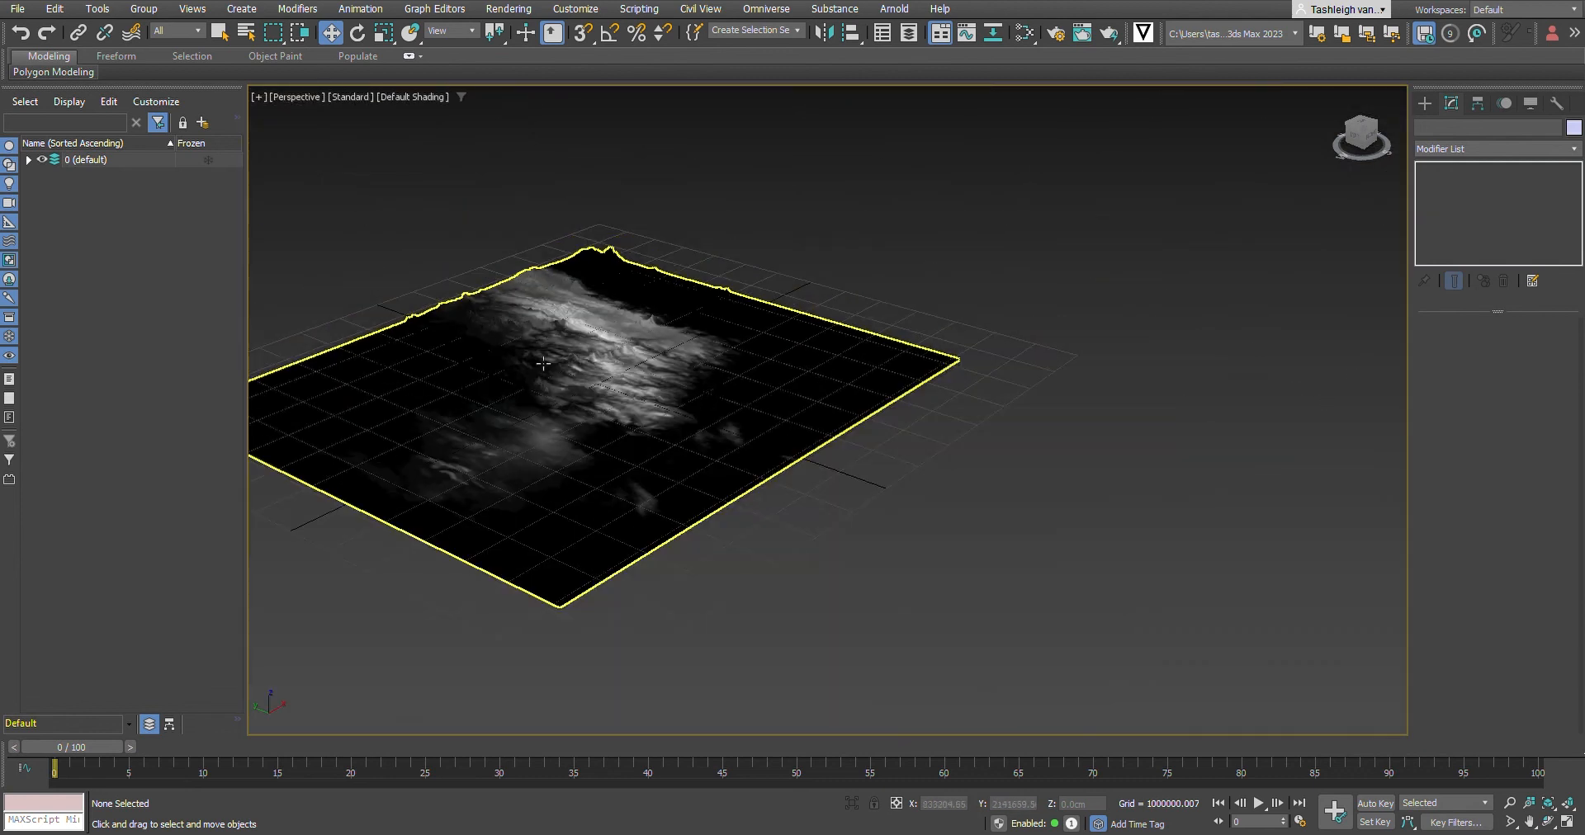
{"action": "scroll", "coordinate": [411, 347], "scroll_direction": "up", "scroll_amount": 4}
{"action": "scroll", "coordinate": [410, 347], "scroll_direction": "down", "scroll_amount": 2}
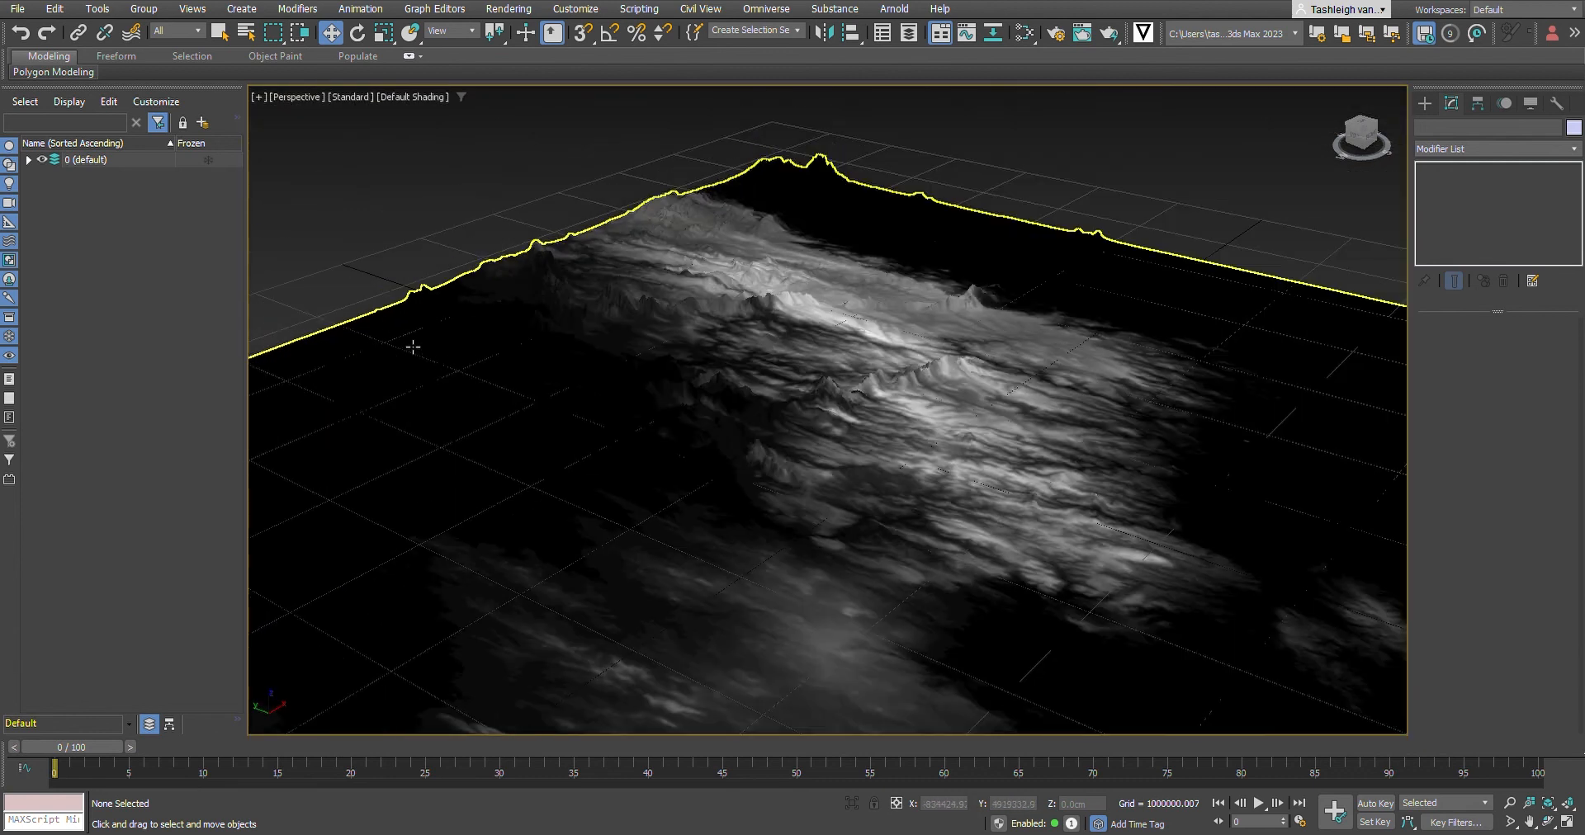
{"action": "scroll", "coordinate": [541, 392], "scroll_direction": "down", "scroll_amount": 3}
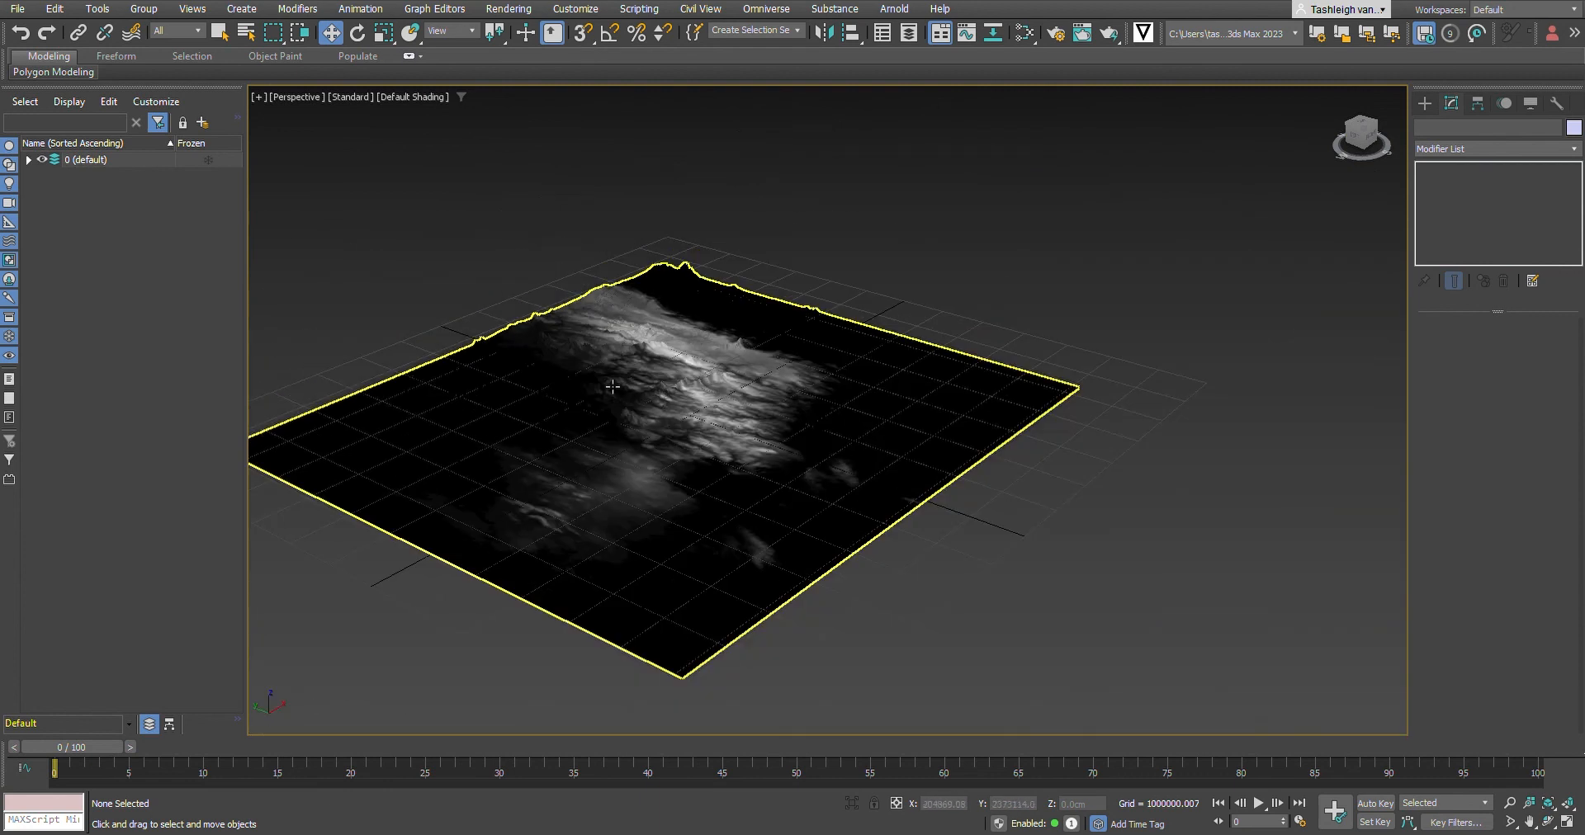
{"action": "scroll", "coordinate": [958, 191], "scroll_direction": "up", "scroll_amount": 2}
Step: Select the textured terrain to view its Displace settings, deselect it, and examine the mountain slopes up close
{"action": "left_click", "coordinate": [816, 336]}
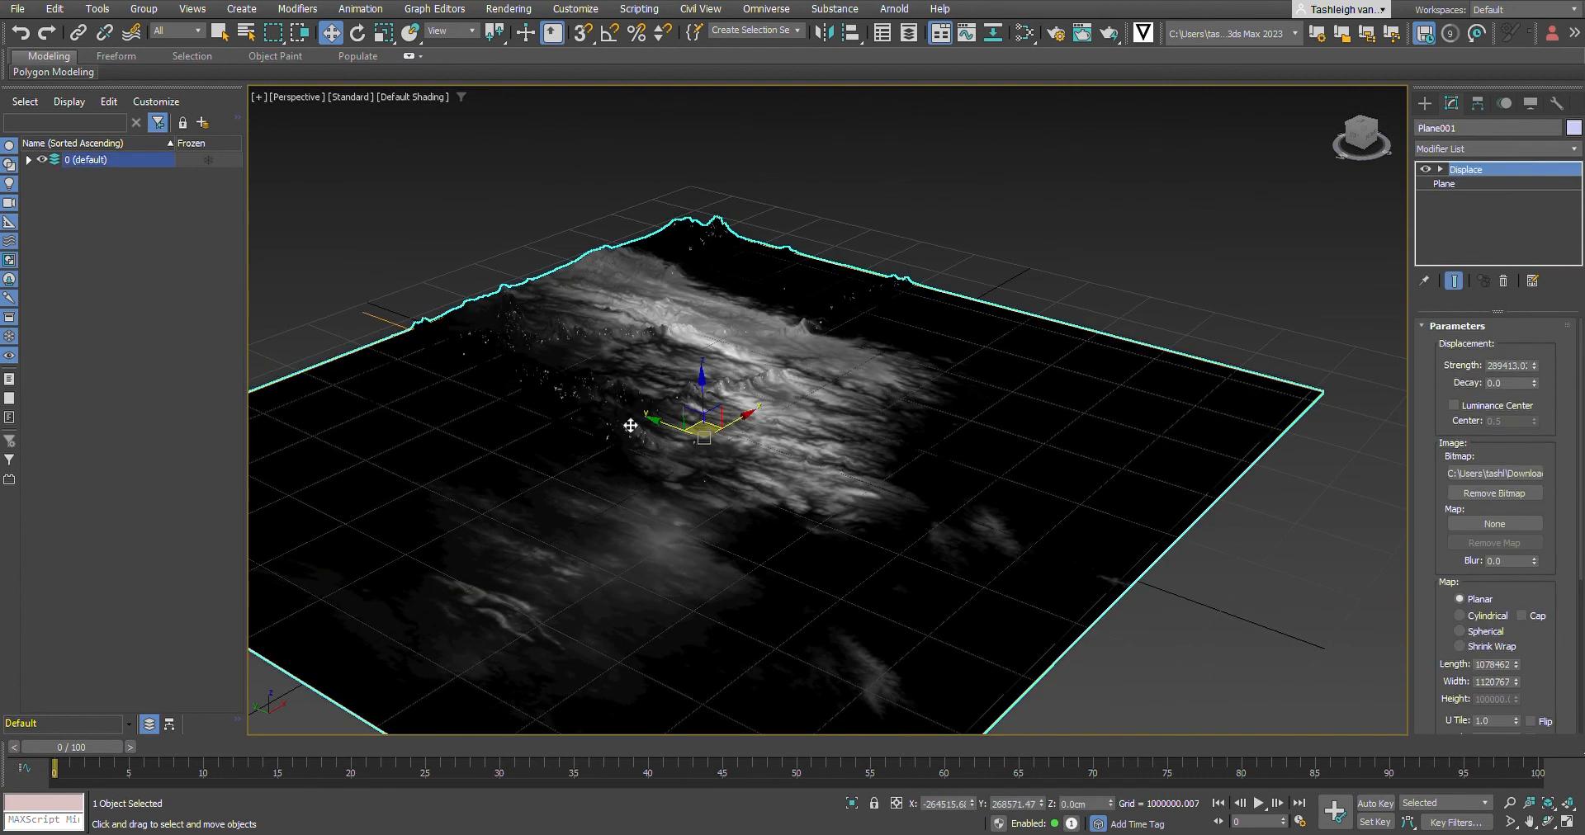
{"action": "left_click", "coordinate": [1025, 36]}
{"action": "left_click", "coordinate": [1143, 252]}
{"action": "scroll", "coordinate": [533, 287], "scroll_direction": "up", "scroll_amount": 3}
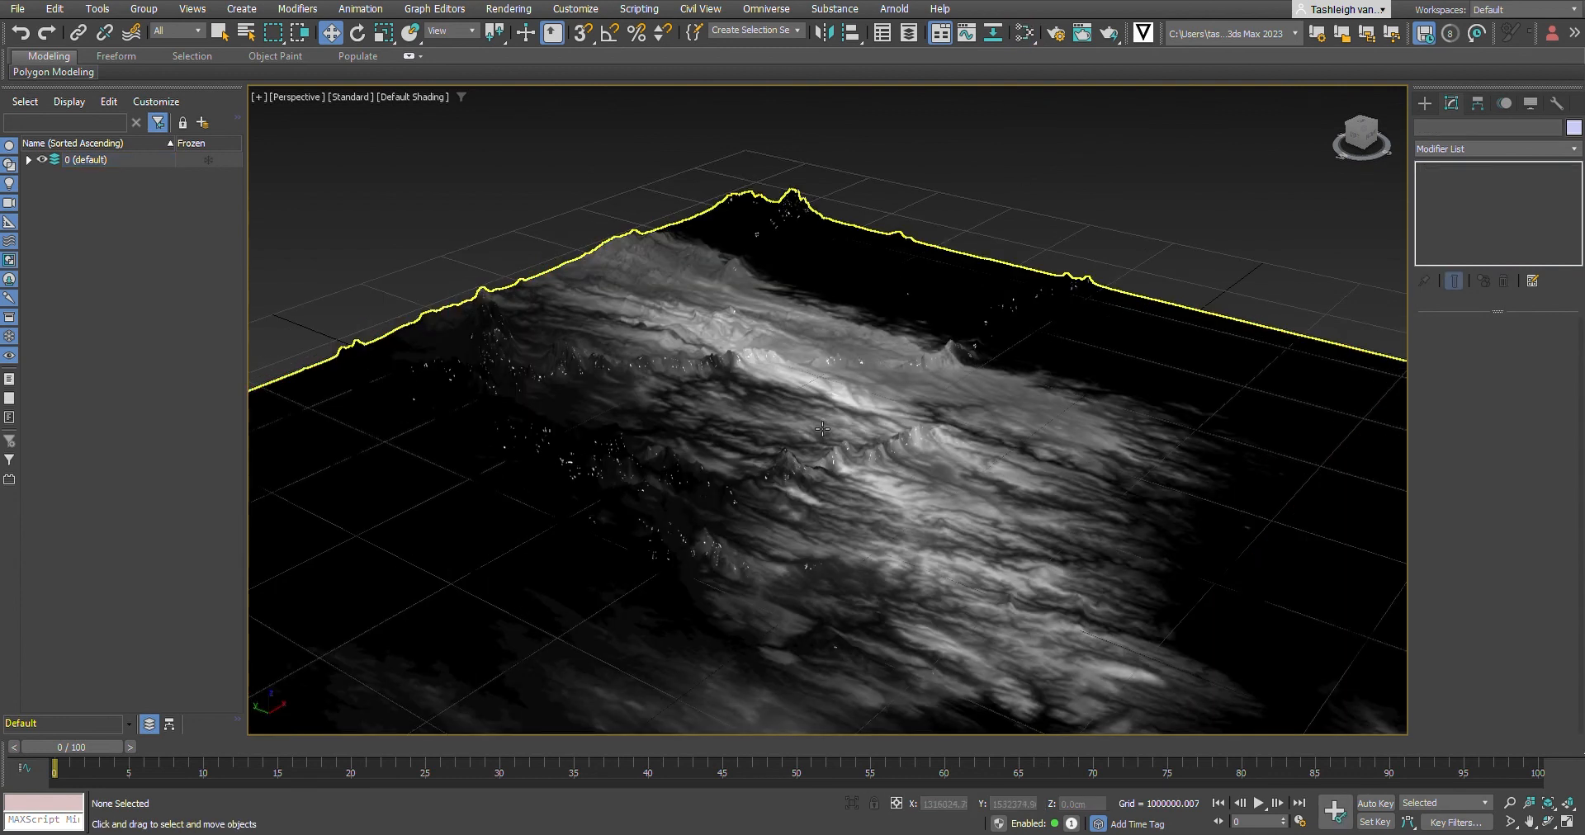
{"action": "scroll", "coordinate": [617, 389], "scroll_direction": "up", "scroll_amount": 4}
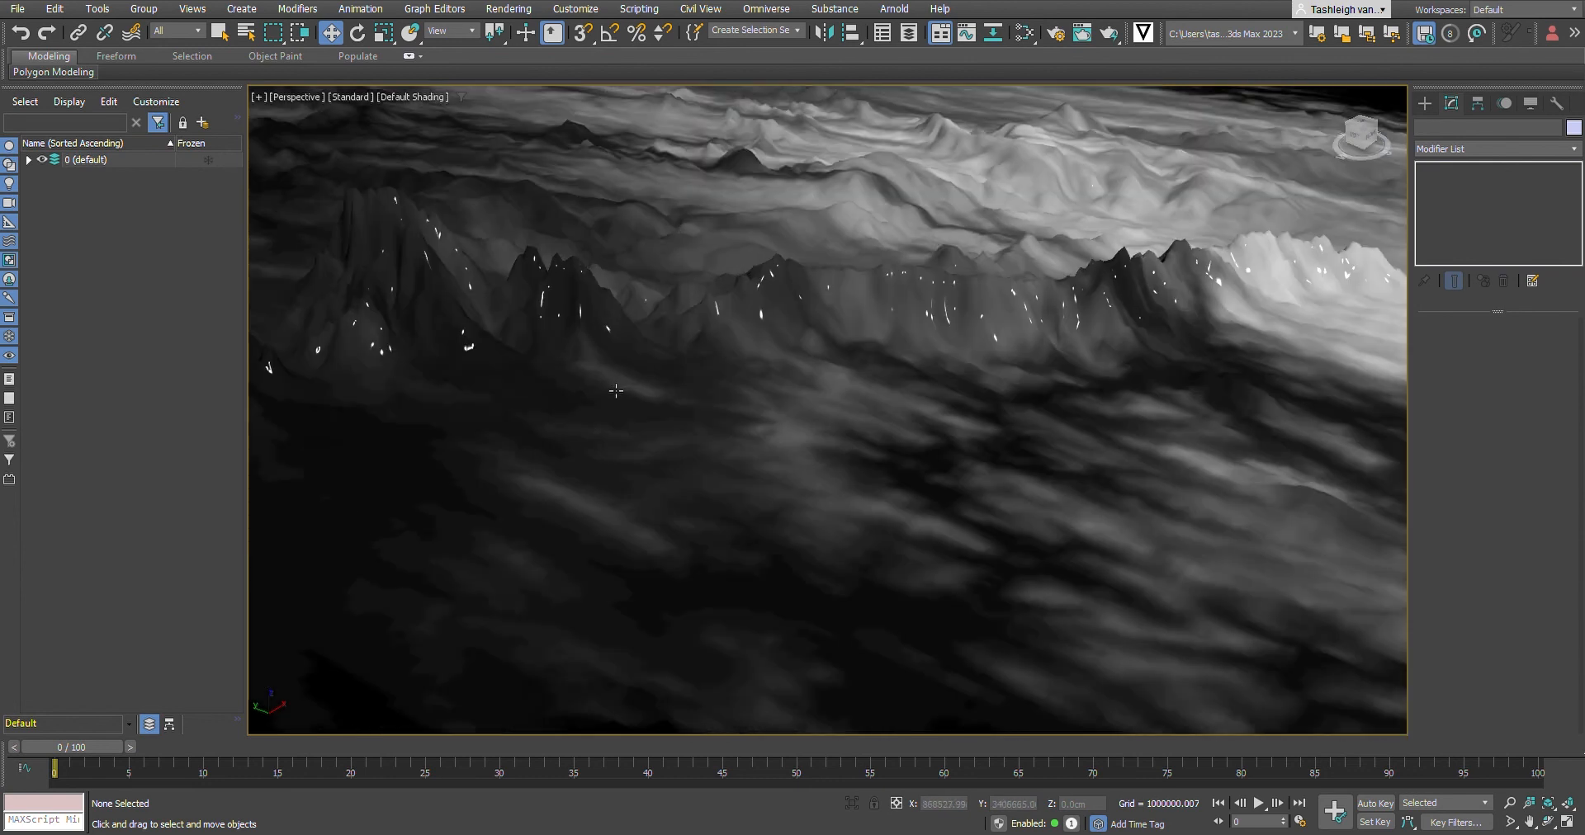
{"action": "scroll", "coordinate": [617, 392], "scroll_direction": "down", "scroll_amount": 3}
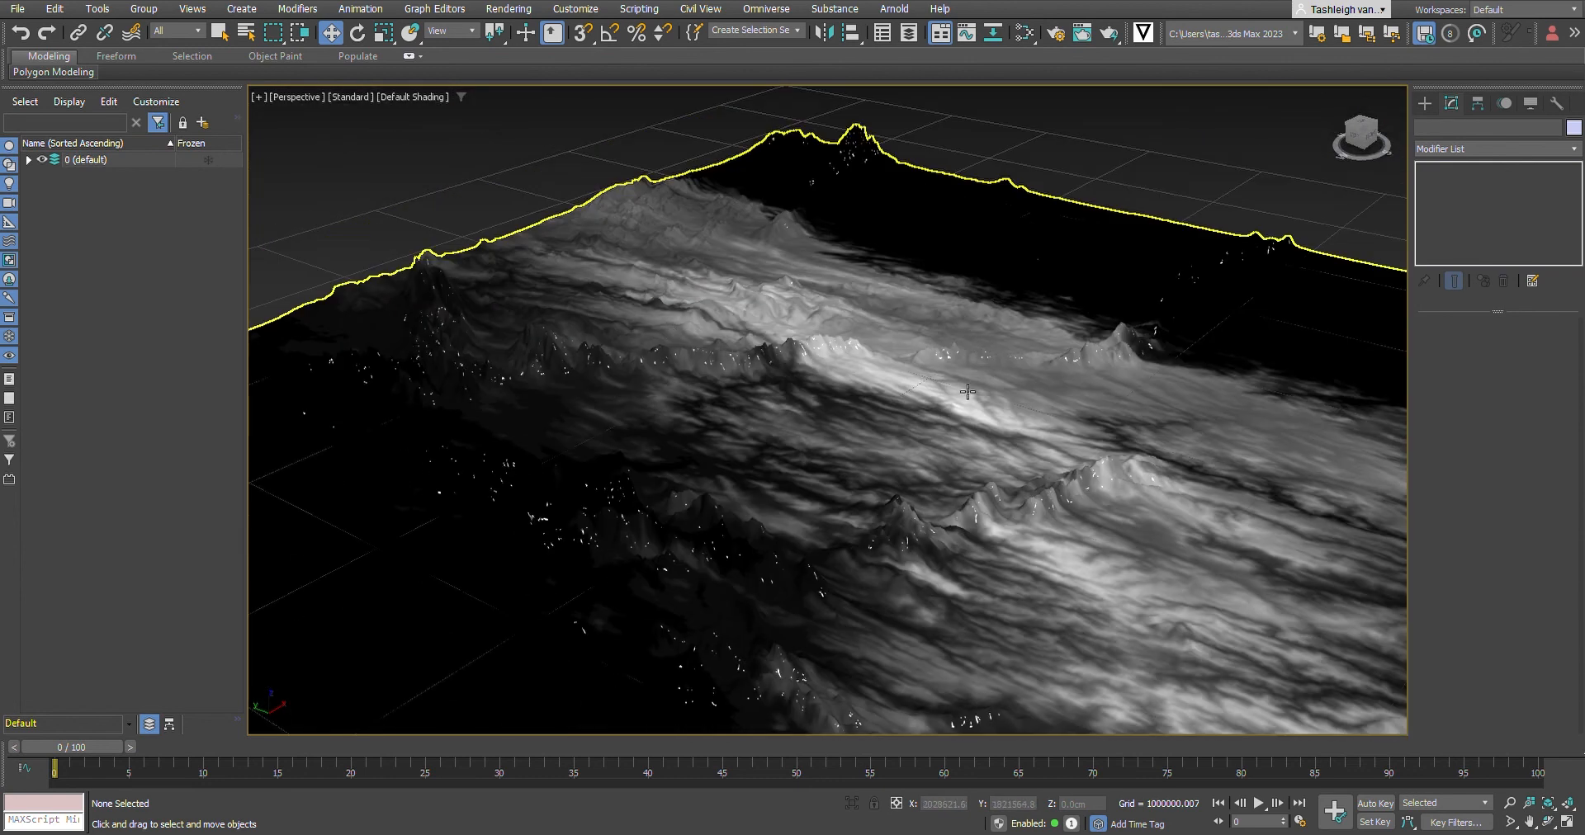